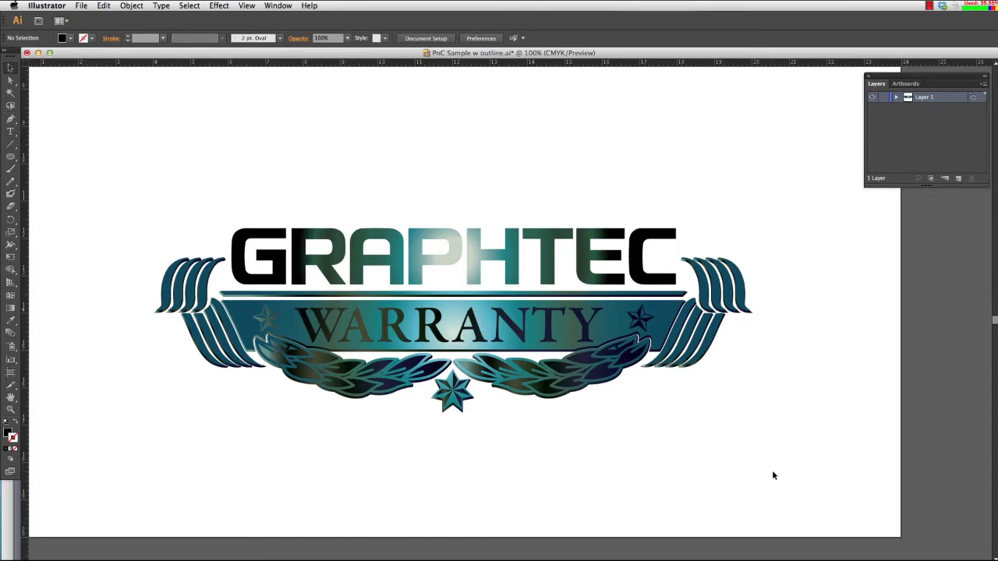
- Offset the whole GRAPHTEC WARRANTY logo outward by 0.125 in with Miter joins
left_click_drag(129, 195, 619, 404)
left_click_drag(561, 394, 838, 457)
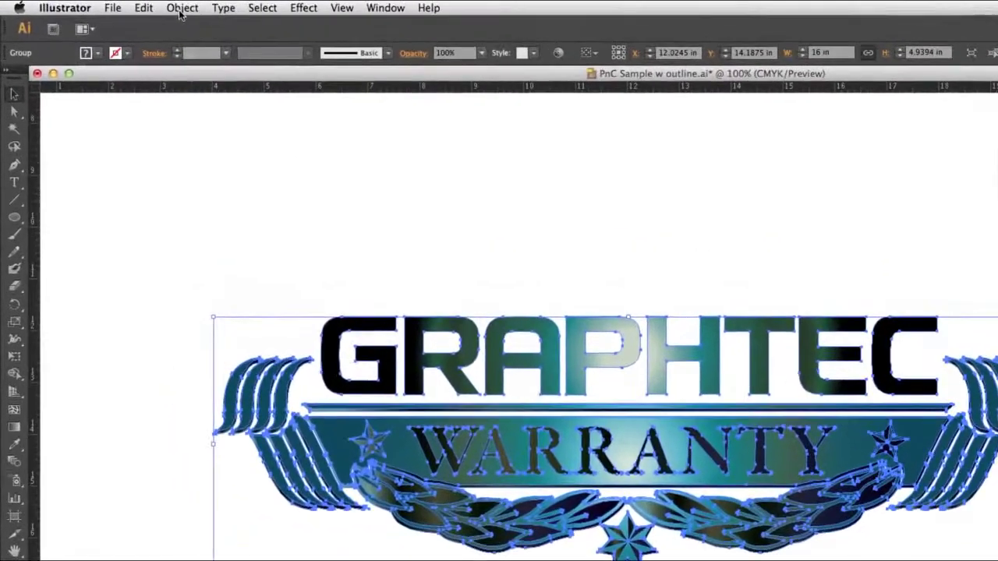
left_click(131, 6)
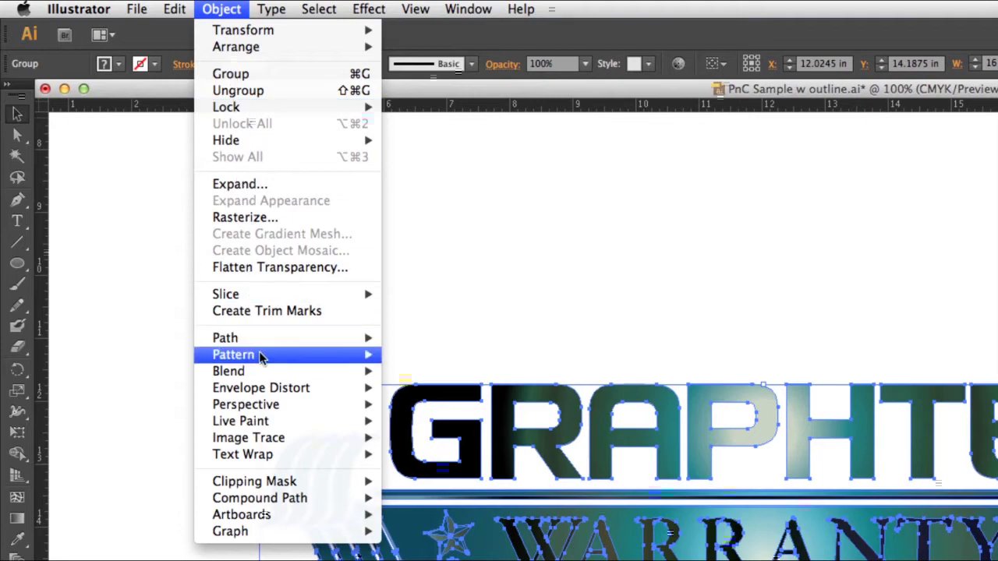
mouse_move(272, 341)
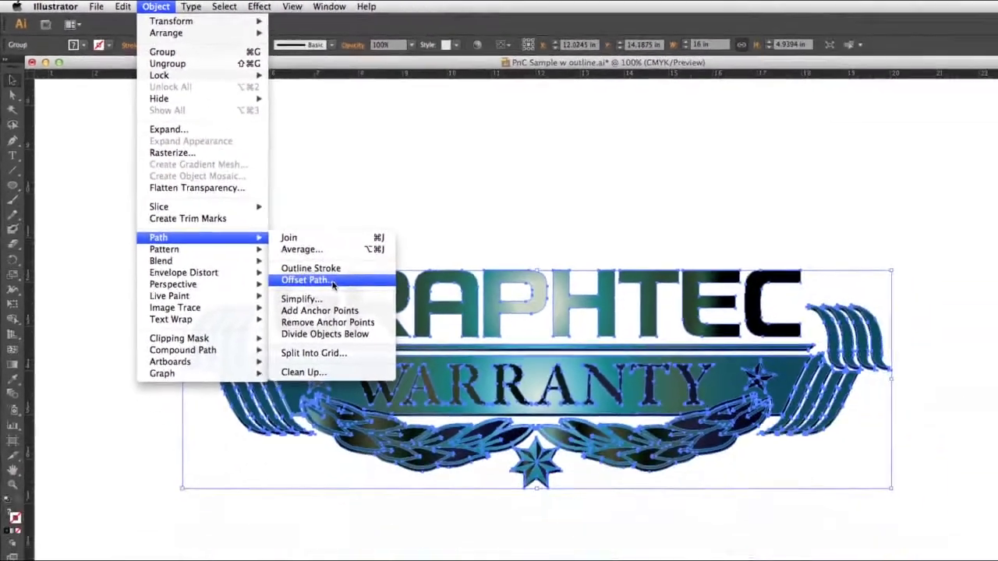
left_click(468, 398)
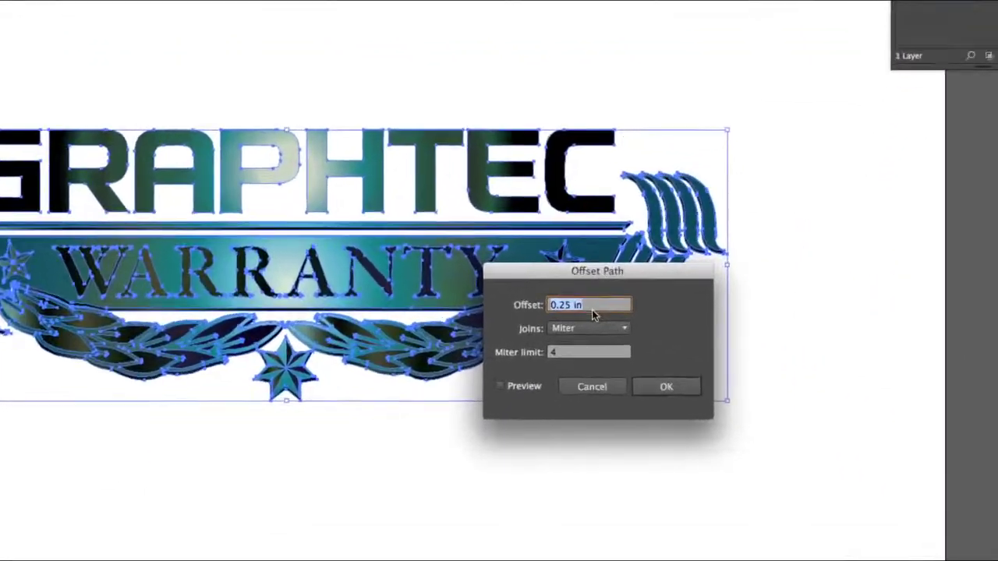
left_click(662, 347)
left_click_drag(542, 271, 425, 274)
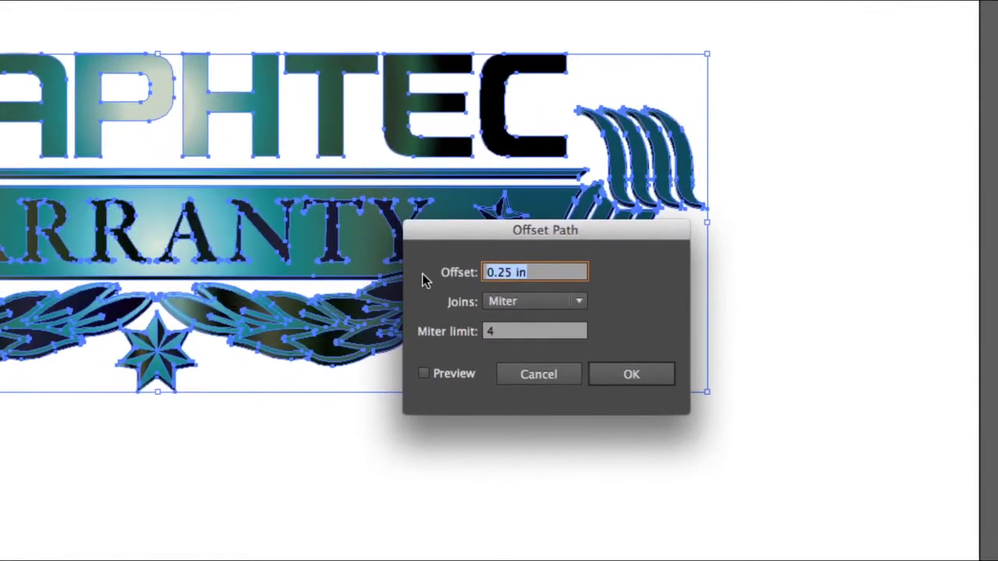
type(".125")
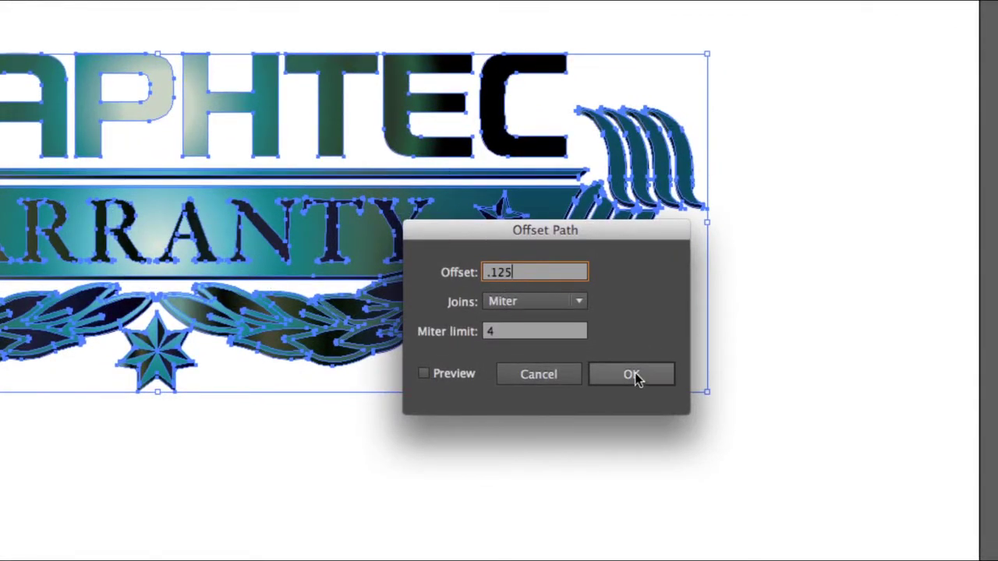
left_click(575, 302)
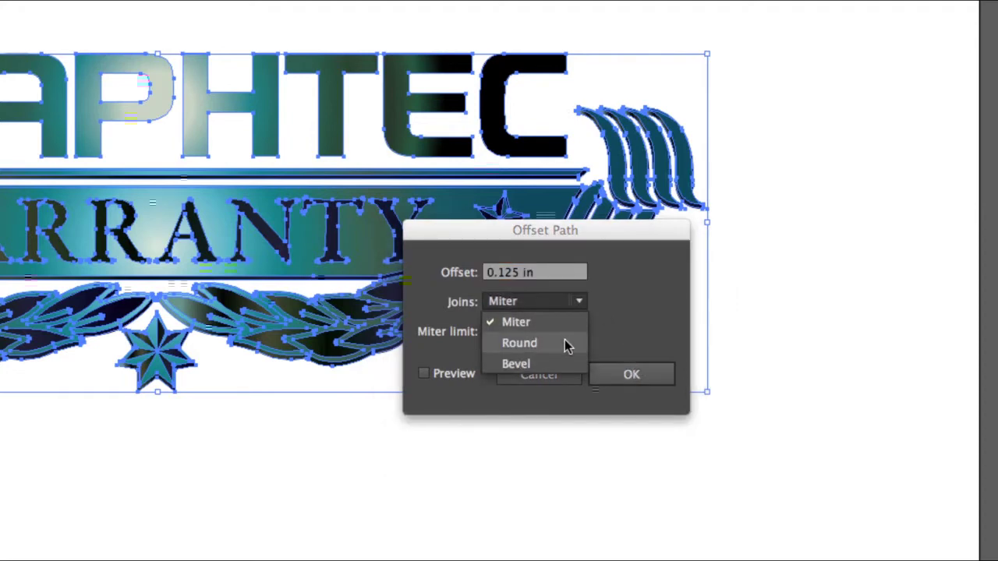
left_click(646, 322)
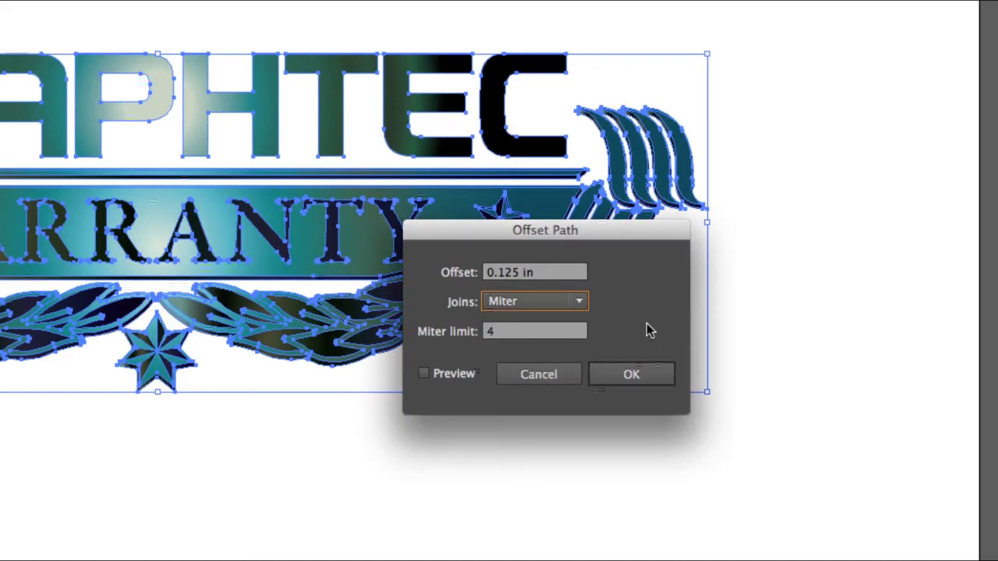
left_click(650, 374)
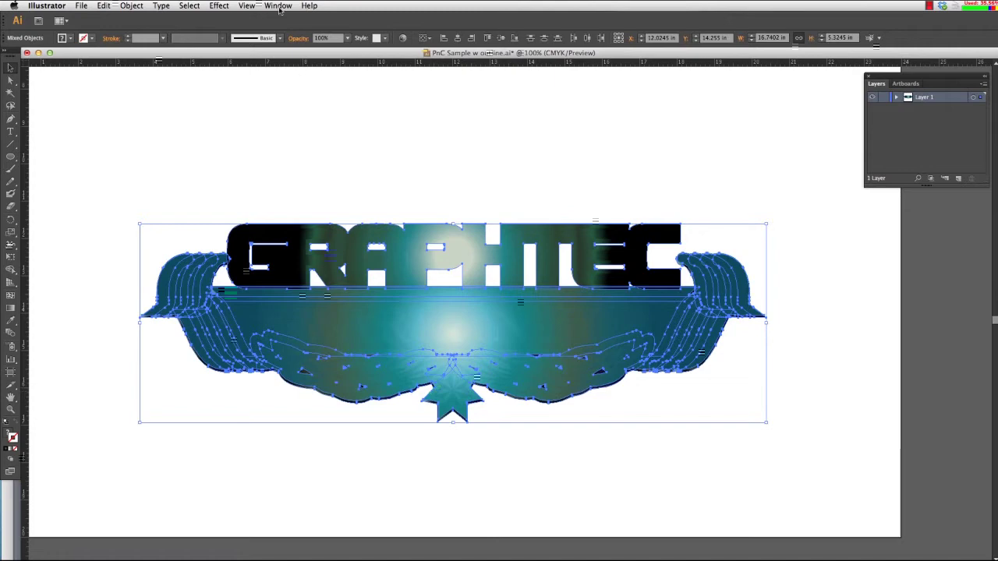
- Unite the offset shapes into one compound contour using the Pathfinder panel
left_click(277, 5)
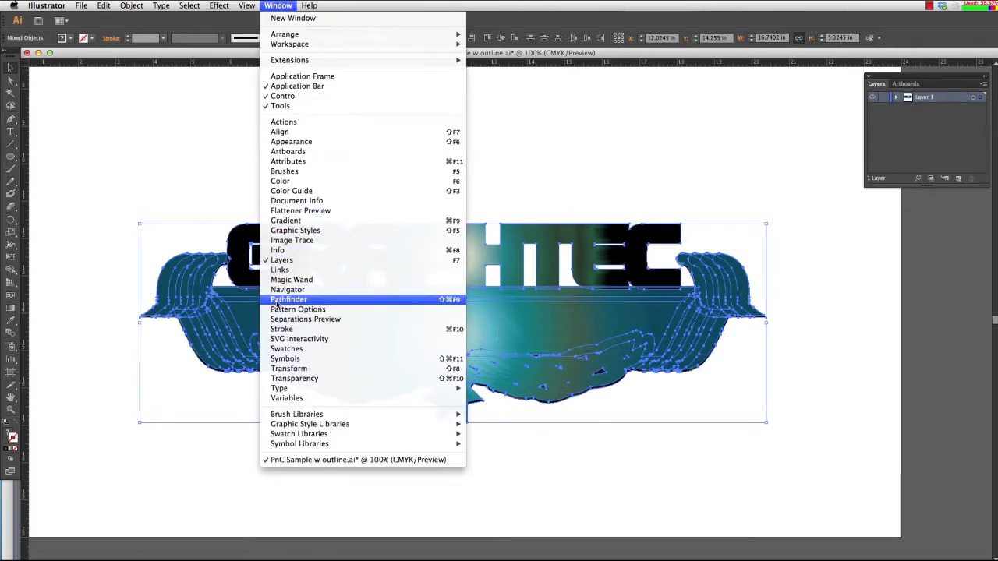
left_click(278, 301)
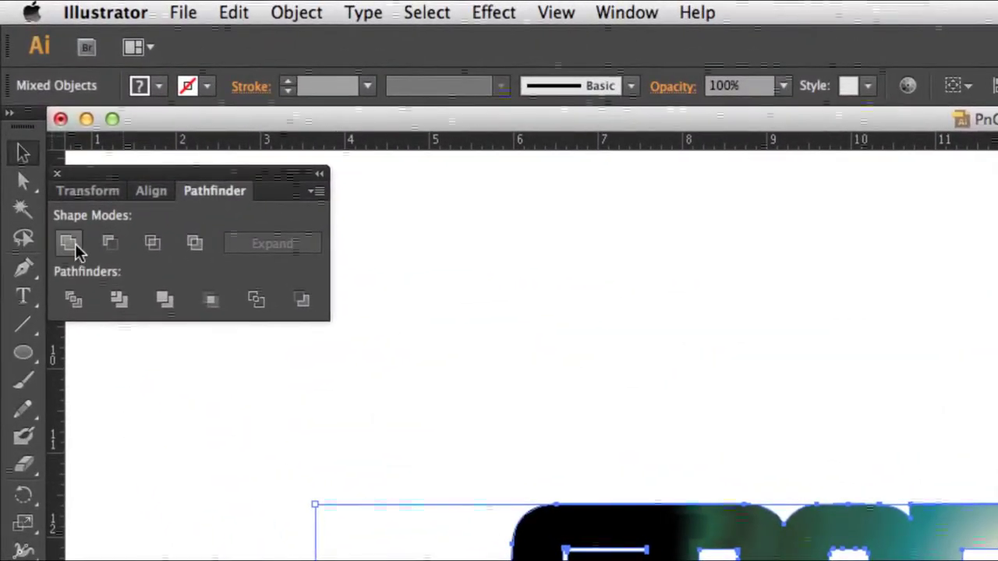
left_click(39, 131)
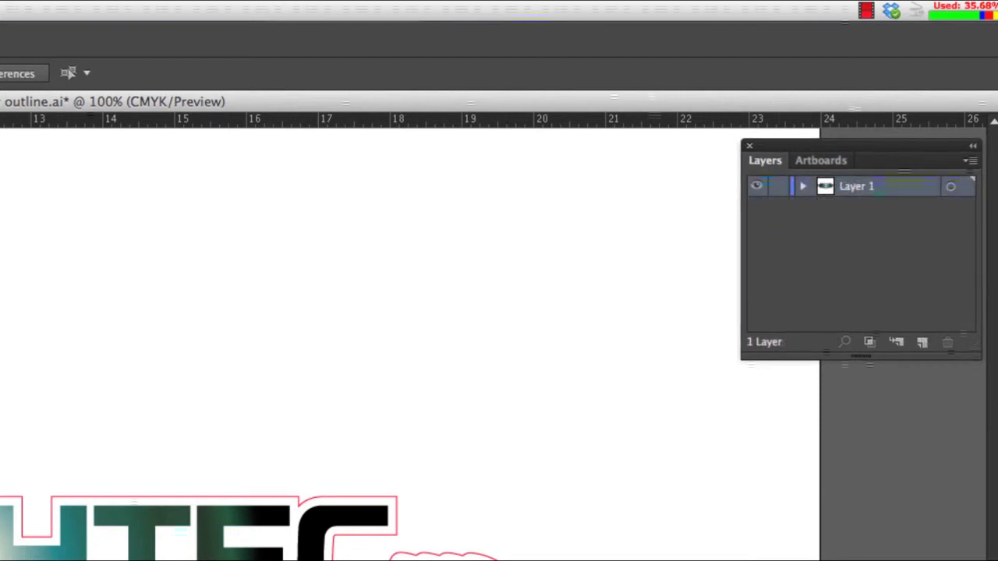
double_click(858, 187)
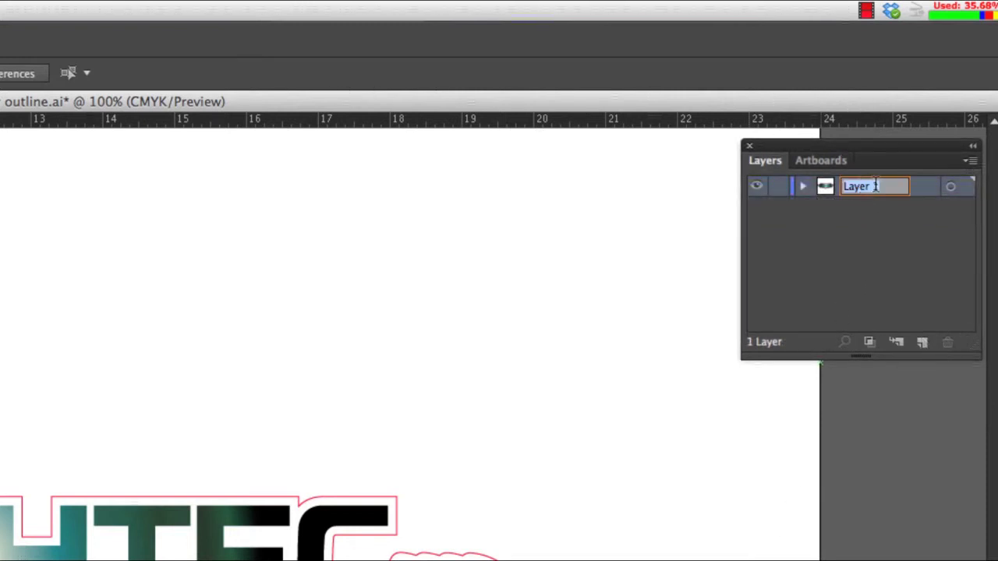
type("Print")
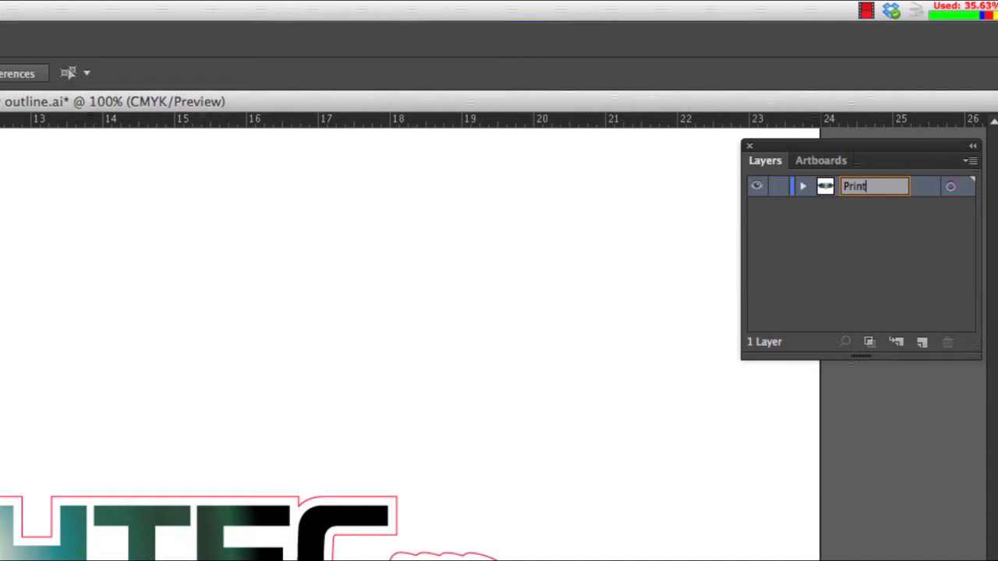
key("Return")
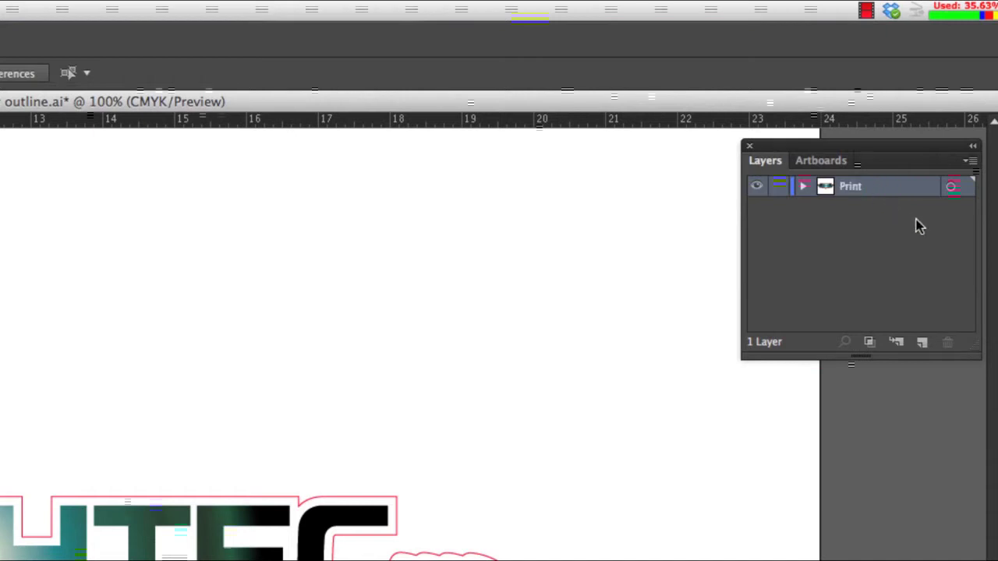
left_click(922, 343)
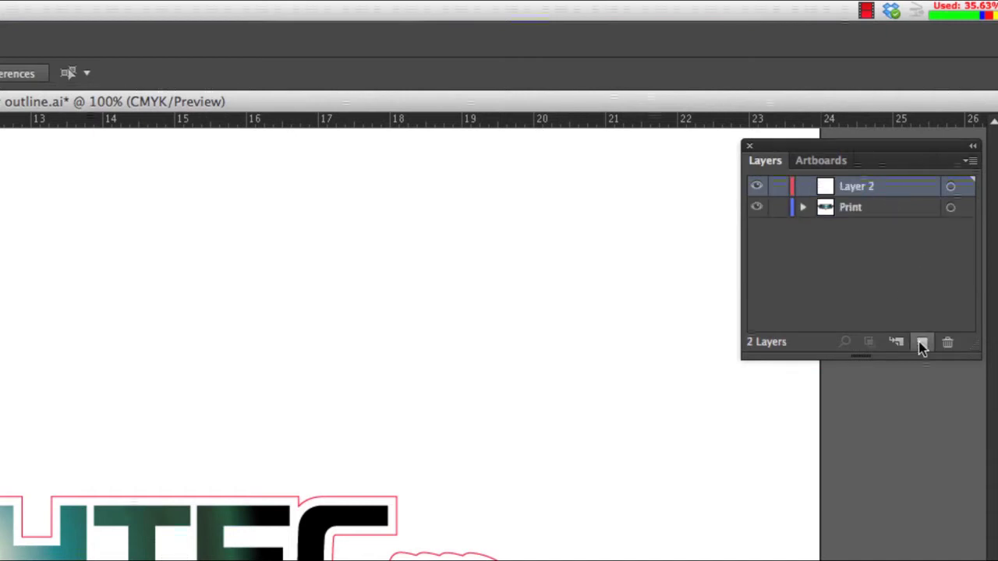
double_click(860, 187)
type("Cut")
key("Return")
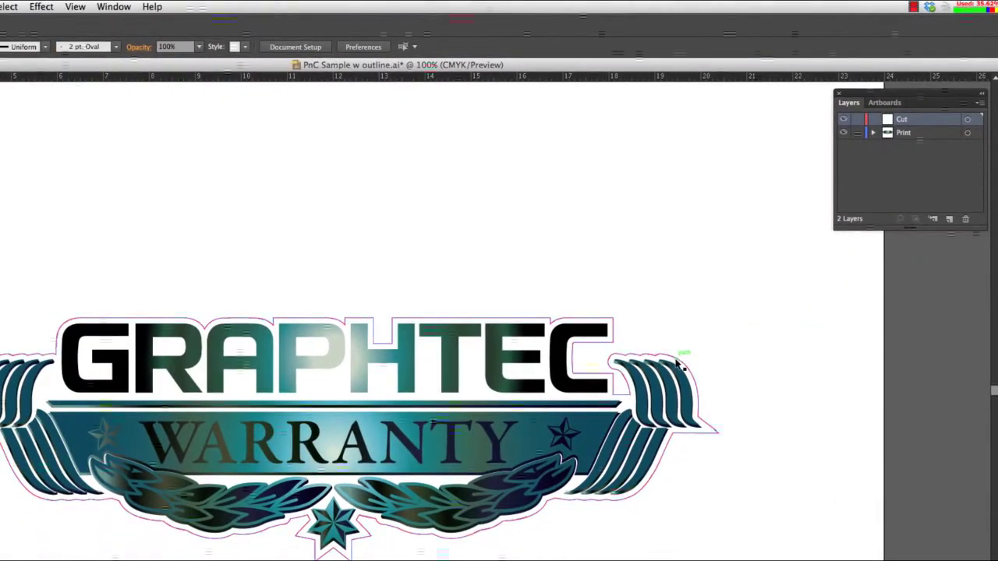
left_click(679, 362)
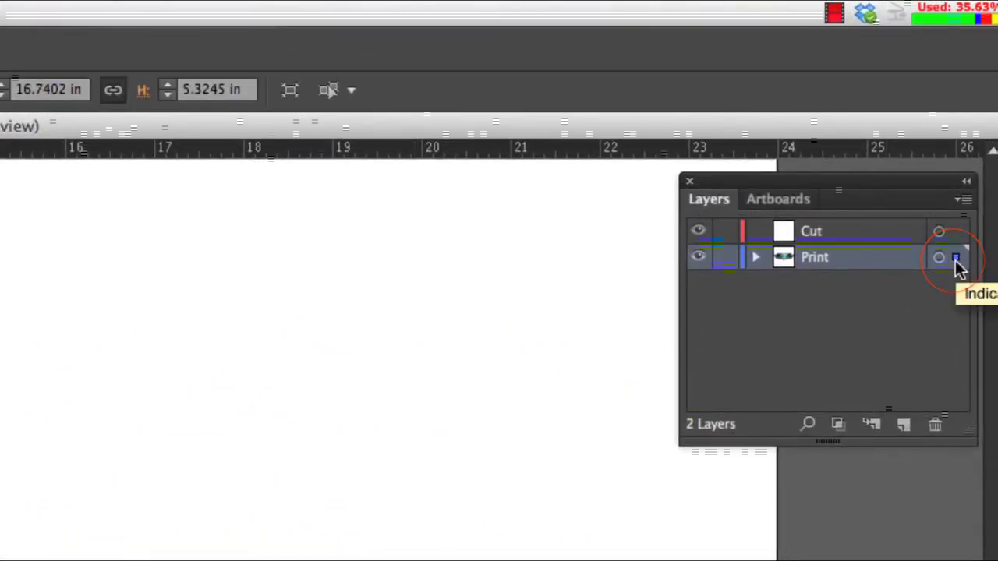
left_click_drag(955, 259, 958, 231)
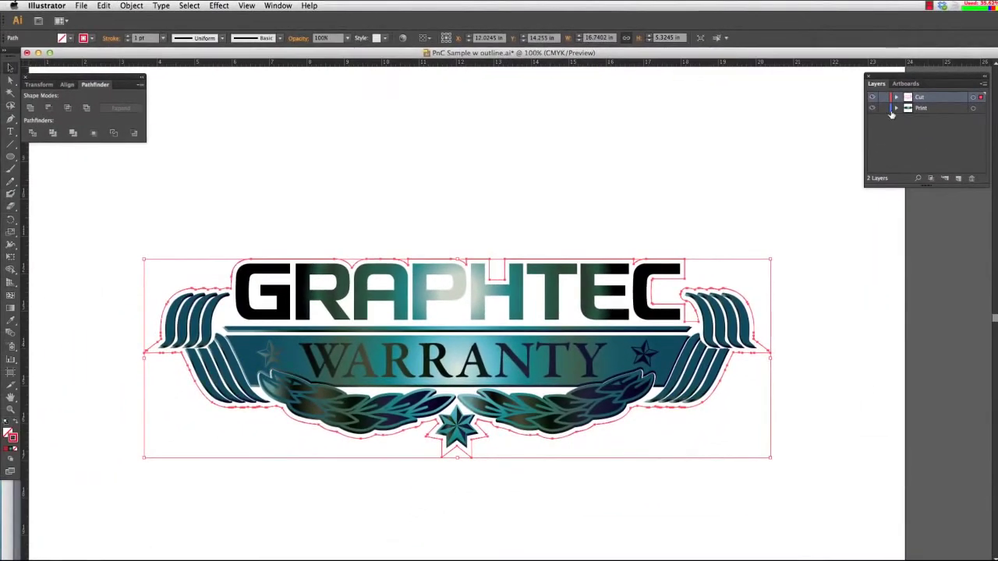
left_click(872, 109)
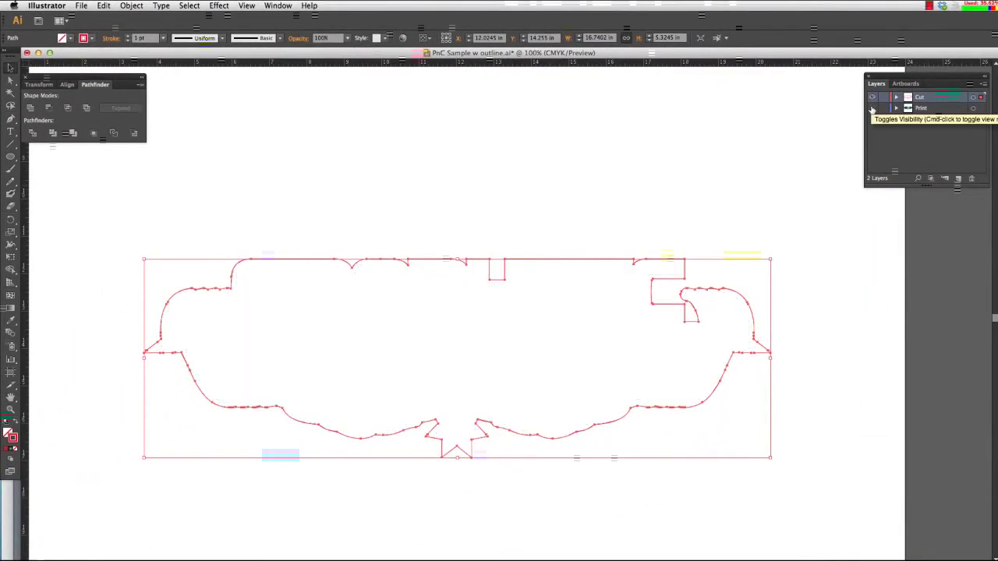
left_click(872, 108)
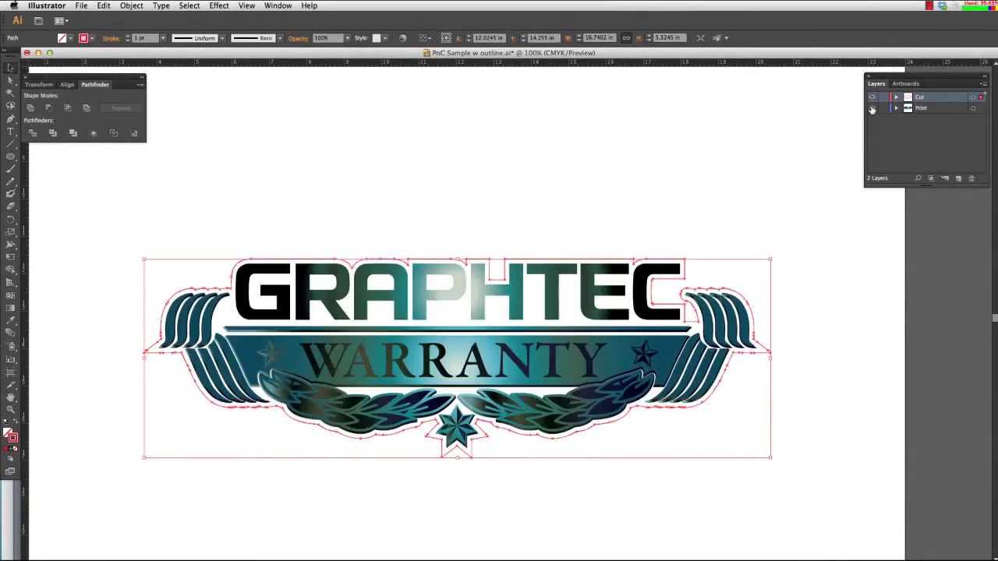
left_click(872, 108)
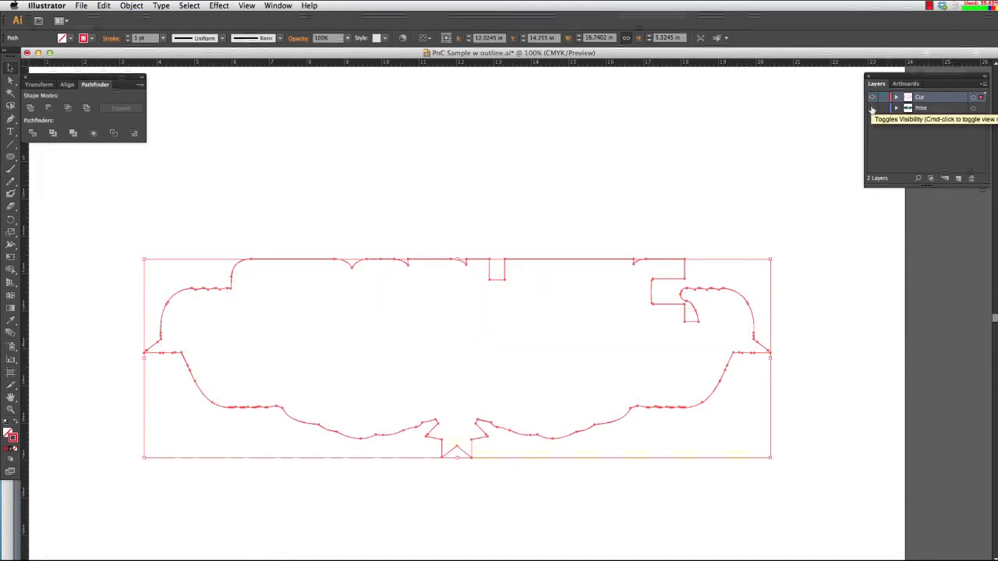
left_click(873, 109)
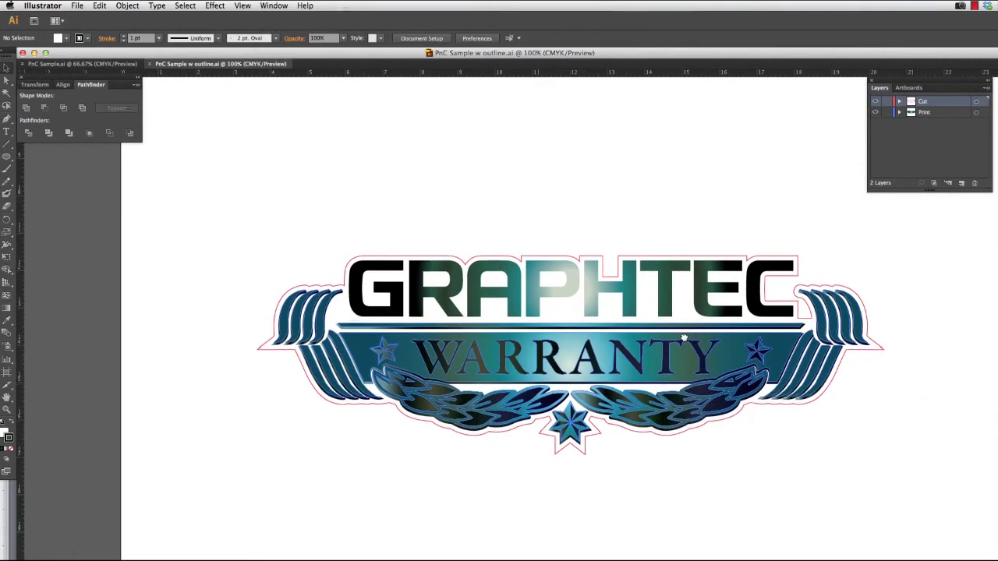
- Pan the artboard with the Hand tool so the GRAPHTEC WARRANTY decal is centred
mouse_move(684, 338)
left_mouse_down()
mouse_move(629, 311)
mouse_move(621, 319)
left_mouse_up()
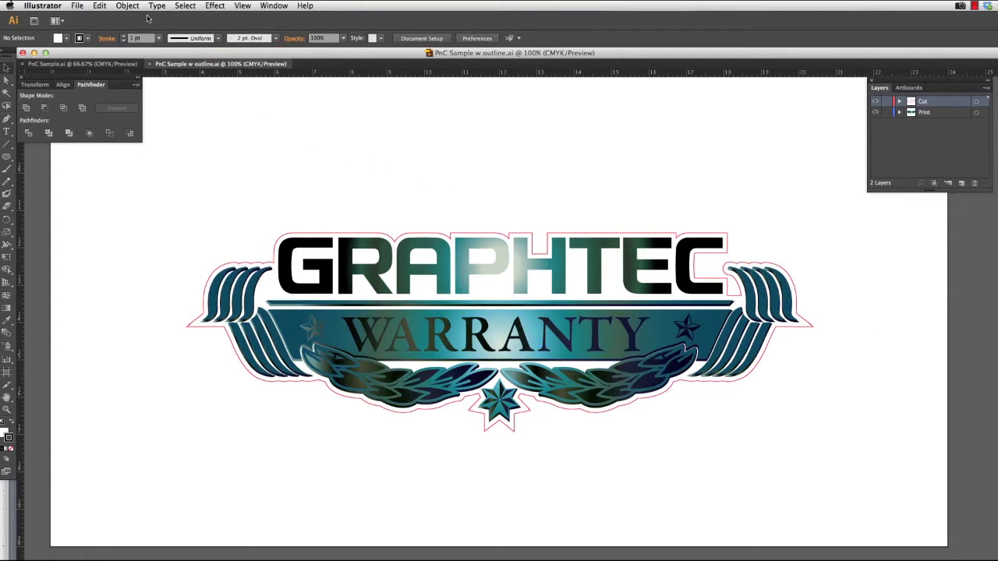
left_click(78, 6)
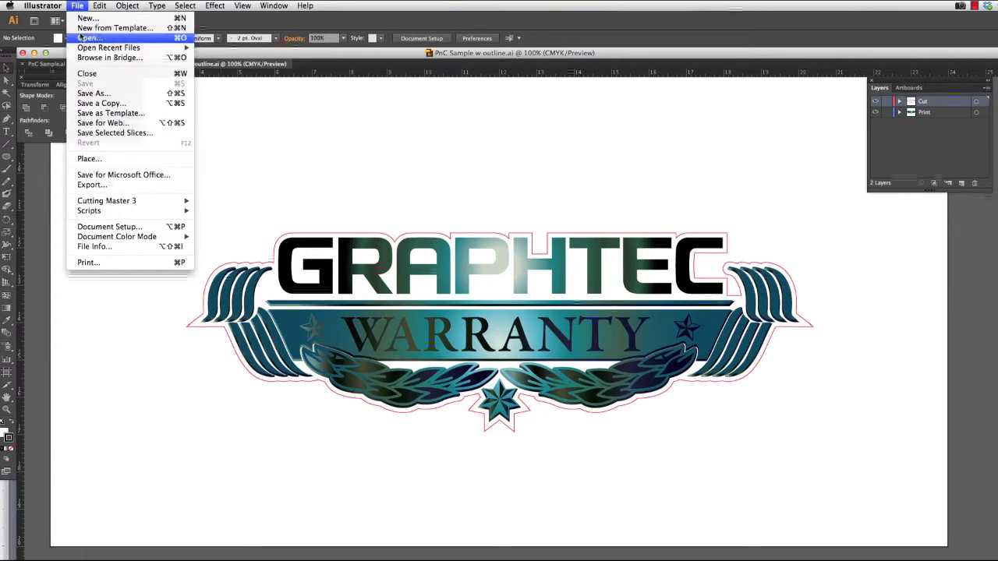
mouse_move(134, 202)
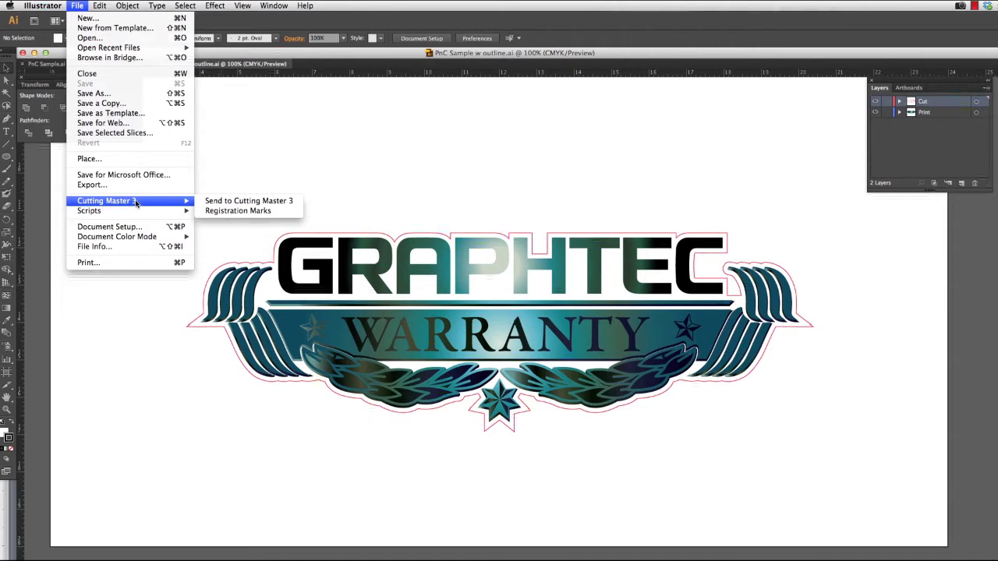
left_click(226, 211)
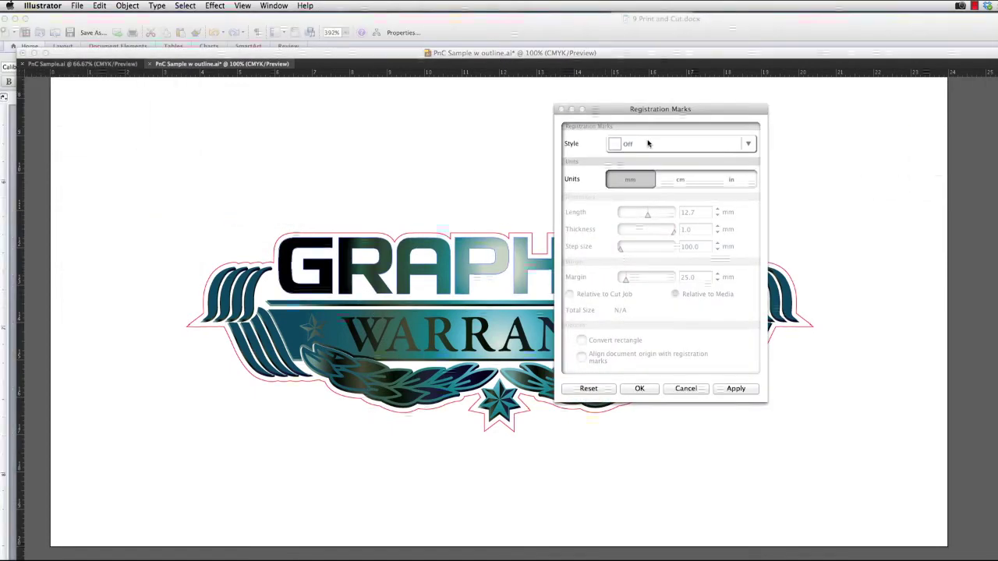
left_click_drag(660, 109, 864, 109)
left_click(953, 142)
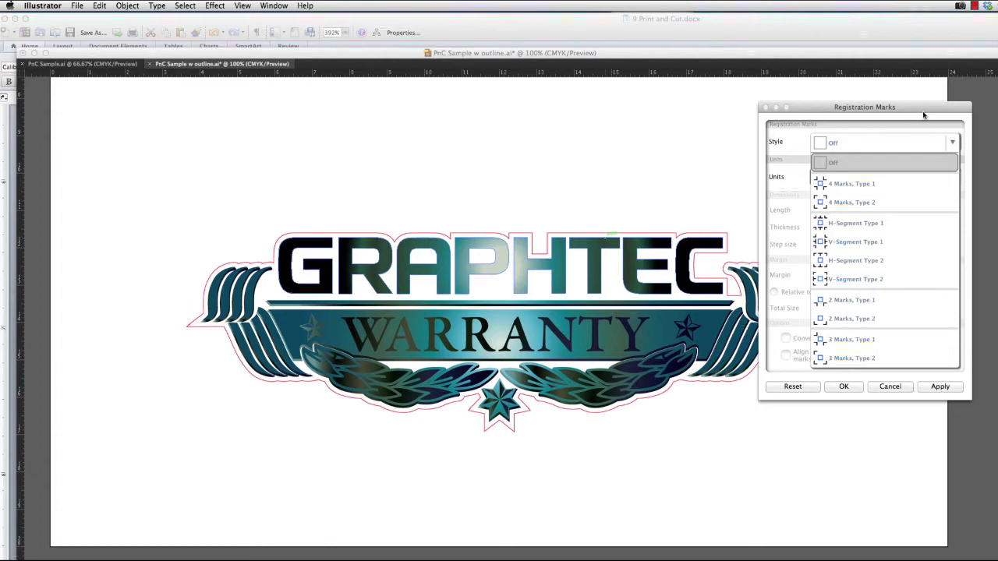
left_click(952, 143)
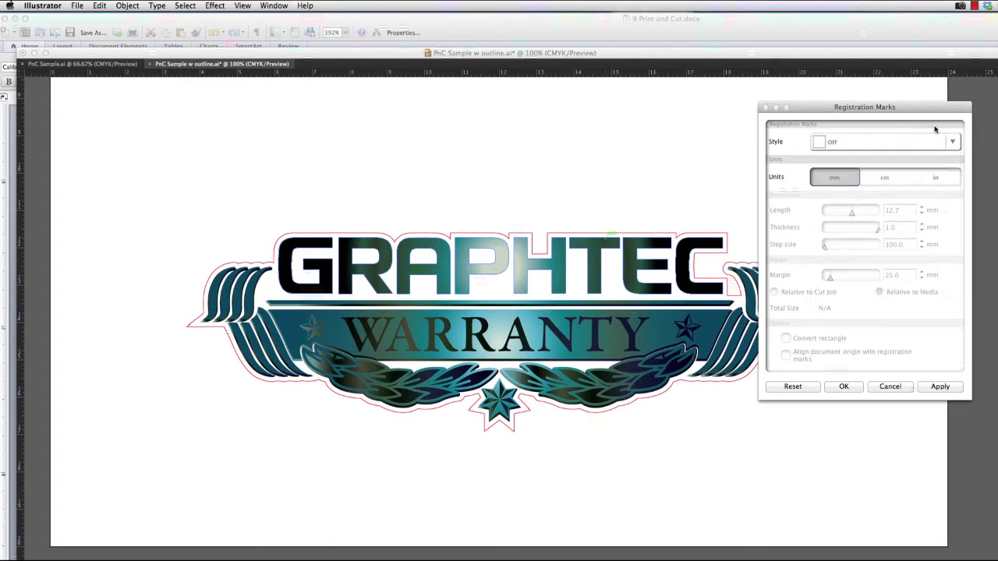
- Dismiss the Registration Marks dialog without making changes
left_click(893, 387)
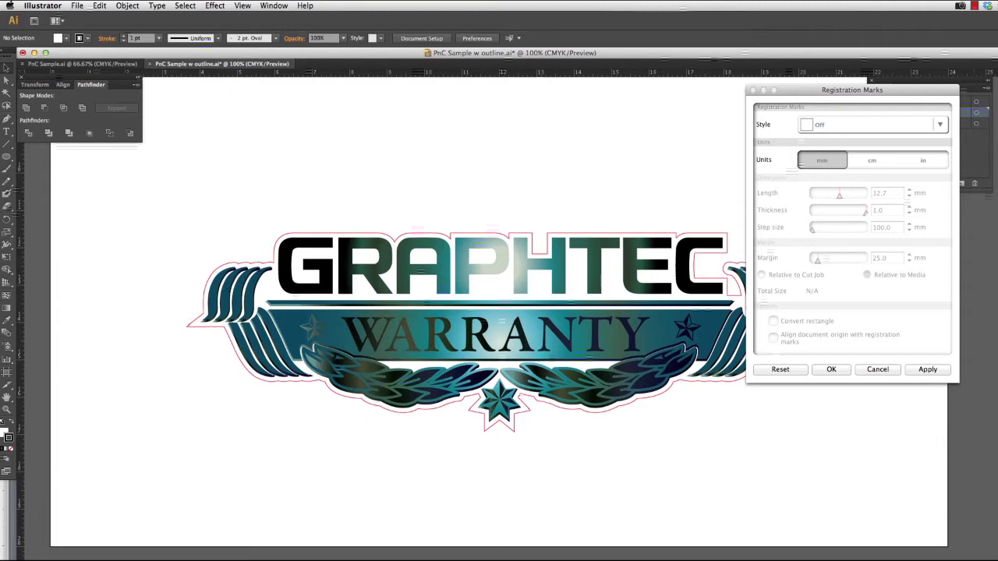
- Set registration marks to 4 Marks, Type 2 in inches, 0.787 in long and 0.035 in thick
left_click(942, 124)
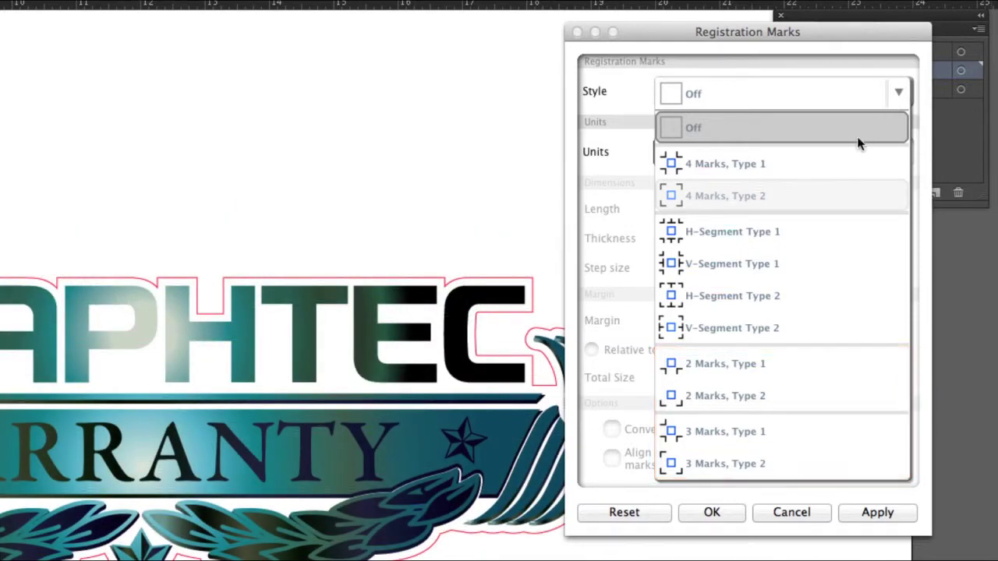
left_click(817, 195)
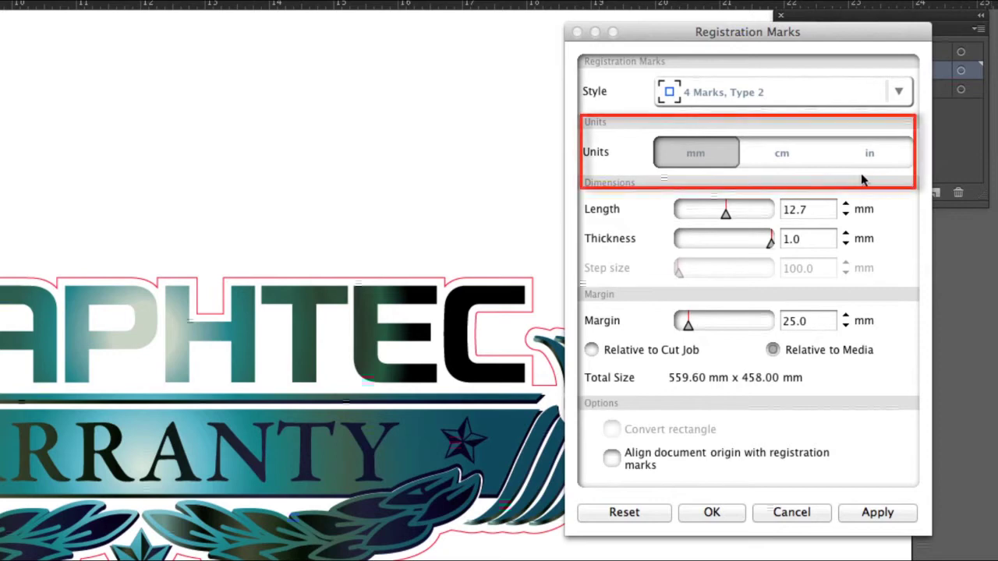
left_click(871, 154)
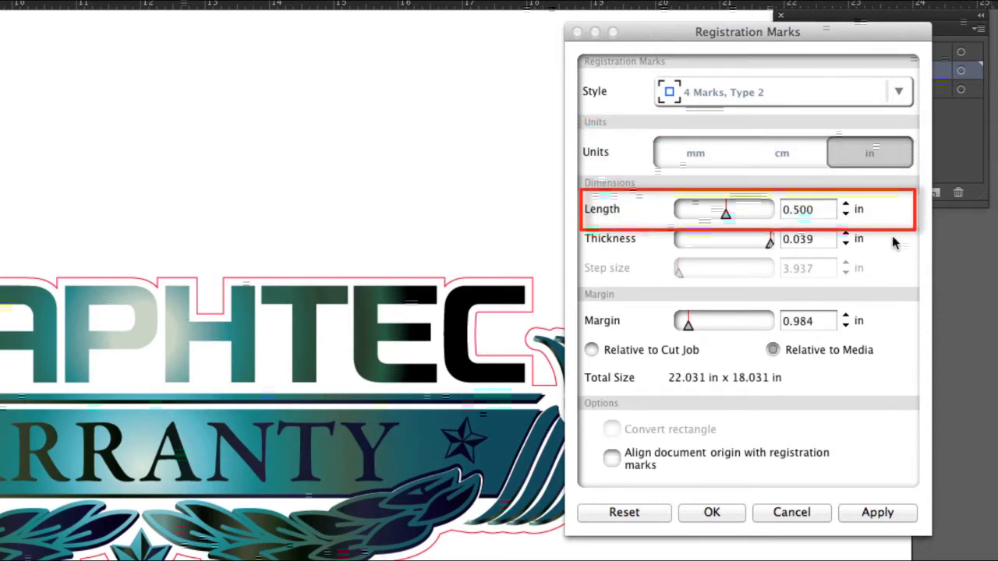
left_click_drag(723, 215, 771, 216)
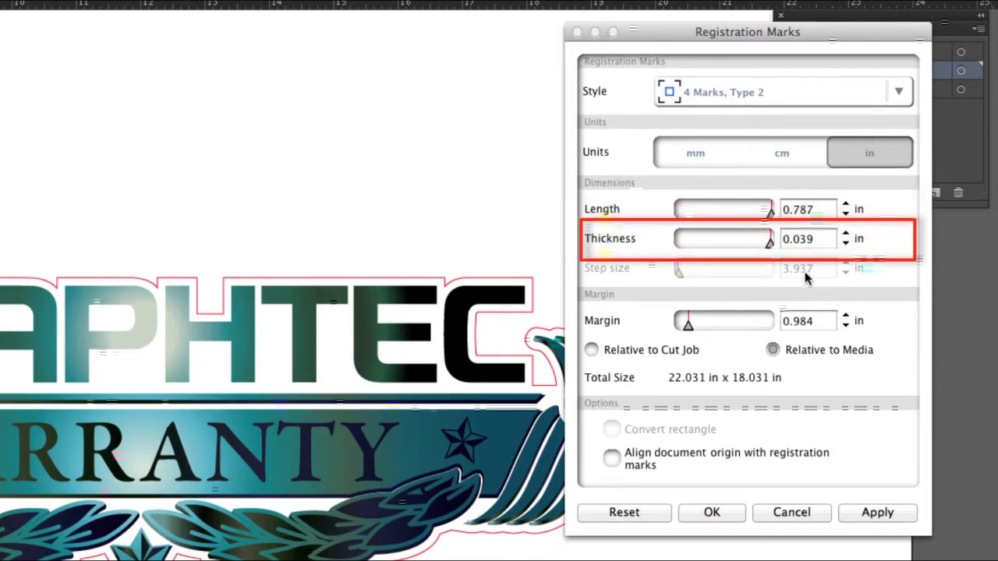
mouse_move(769, 242)
left_mouse_down()
mouse_move(730, 241)
mouse_move(780, 248)
mouse_move(756, 243)
left_mouse_up()
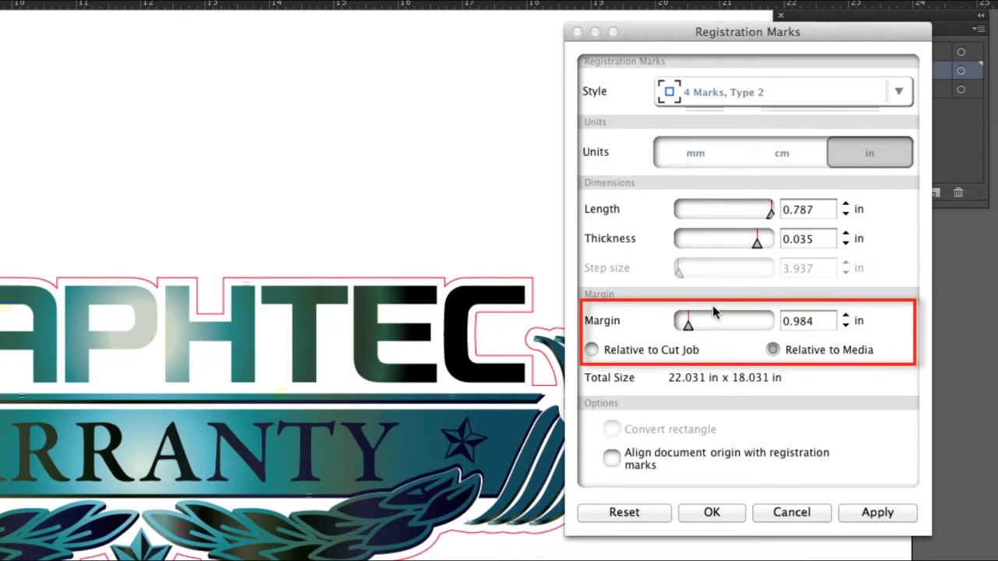
- Measure the mark margin relative to the cut job at 0.555 in, totalling 17.850 × 6.434 in
left_click(591, 351)
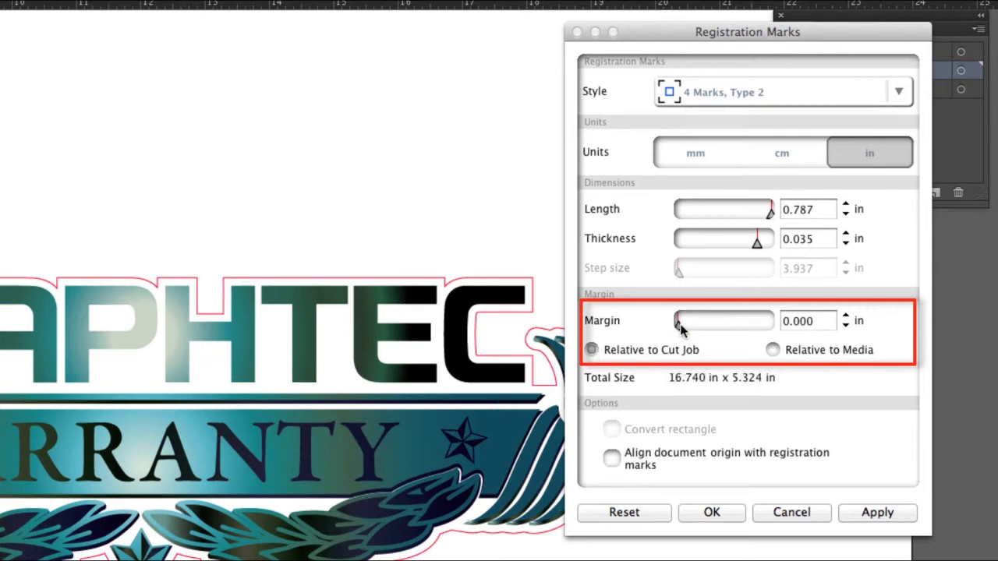
left_click_drag(680, 329, 682, 329)
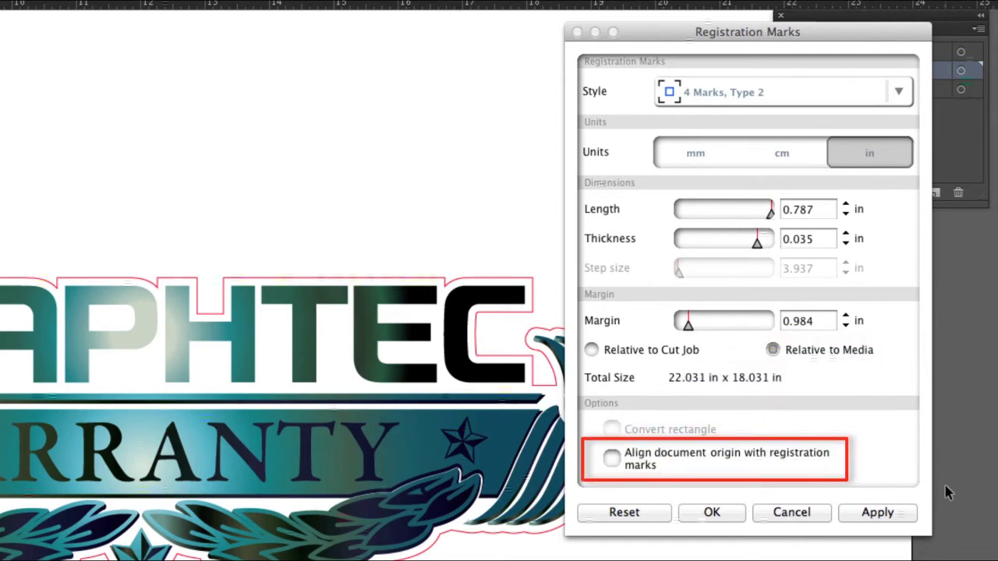
left_click(593, 351)
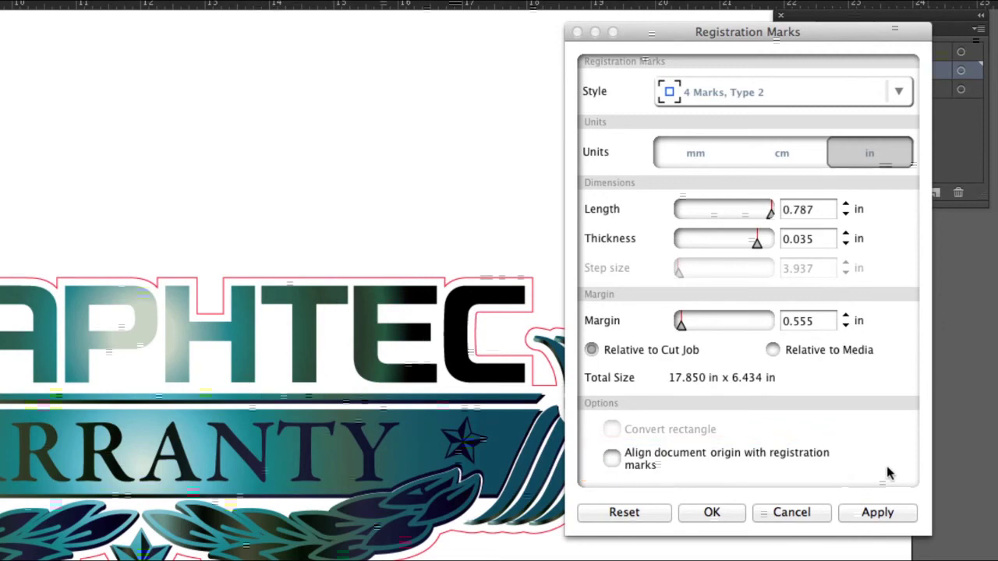
- Apply the corner registration marks, check their placement beside the dialog, then accept with OK
left_click(879, 511)
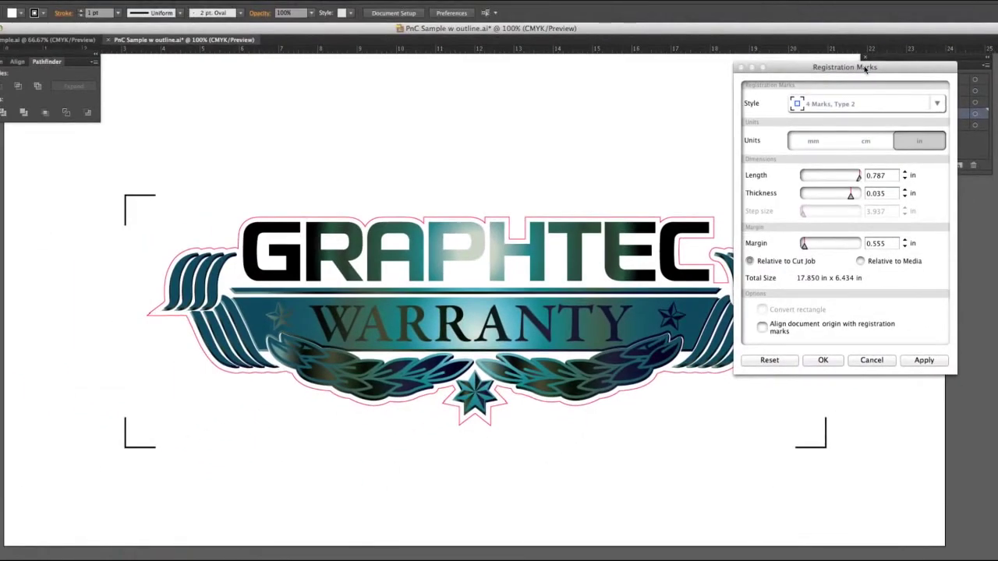
left_click_drag(865, 68, 503, 92)
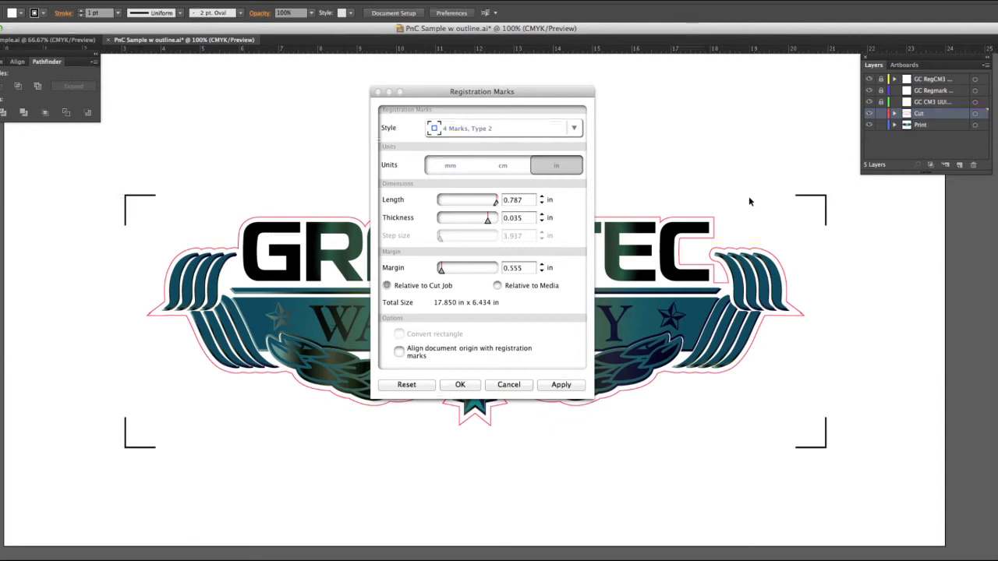
left_click(460, 384)
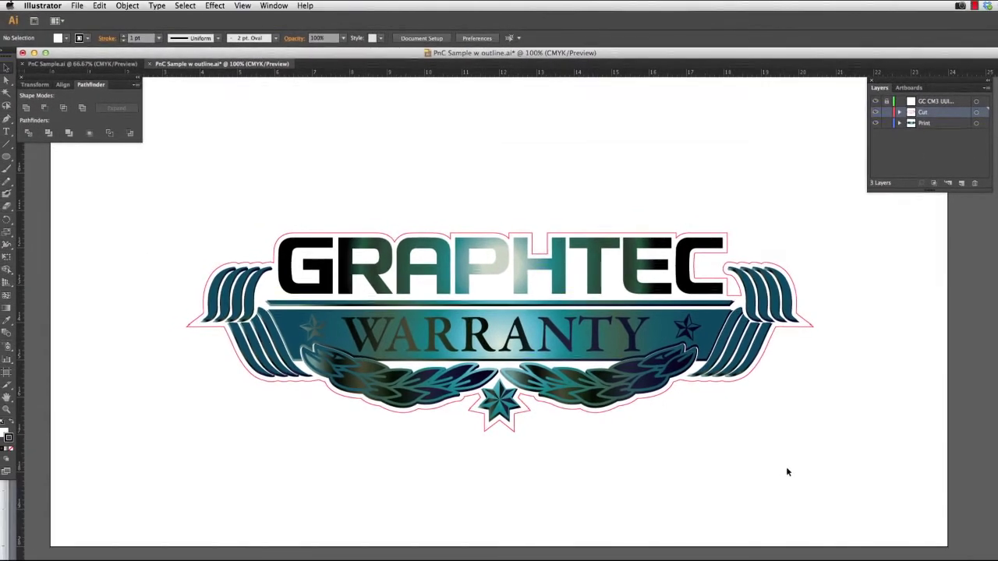
- Close the floating Transform and Pathfinder panels and show the guides on the canvas
left_click(22, 76)
scroll(78, 263, "up", 1)
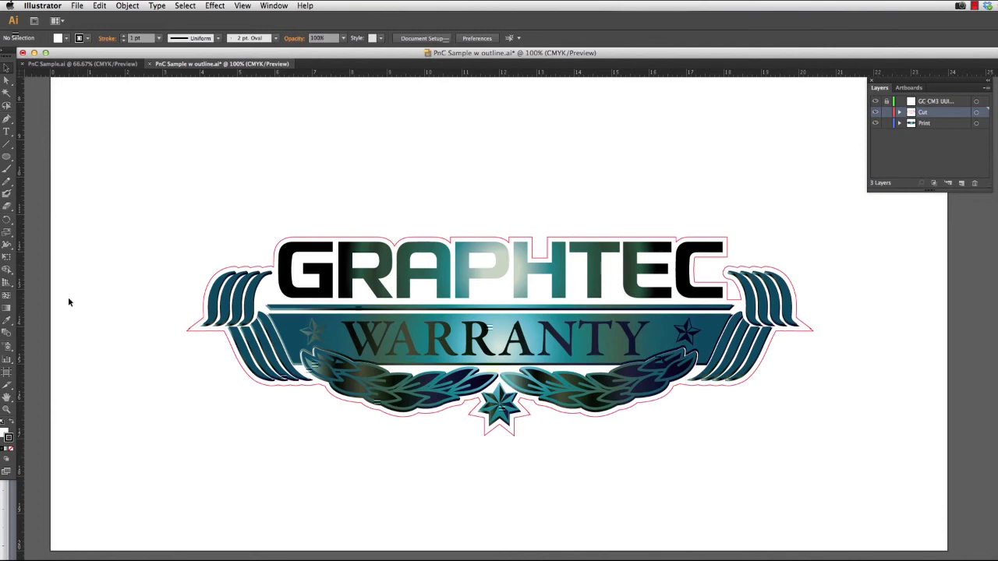
key("super+semicolon")
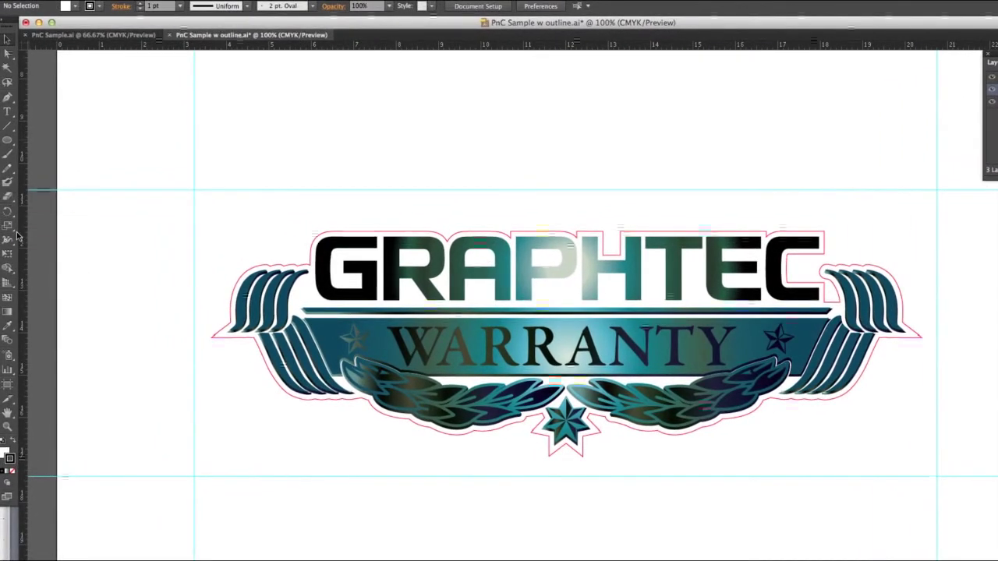
- Draw a no-fill rectangle about 17.52 × 6.77 in between the upper-left and lower-right guide intersections
left_click_drag(8, 141, 35, 142)
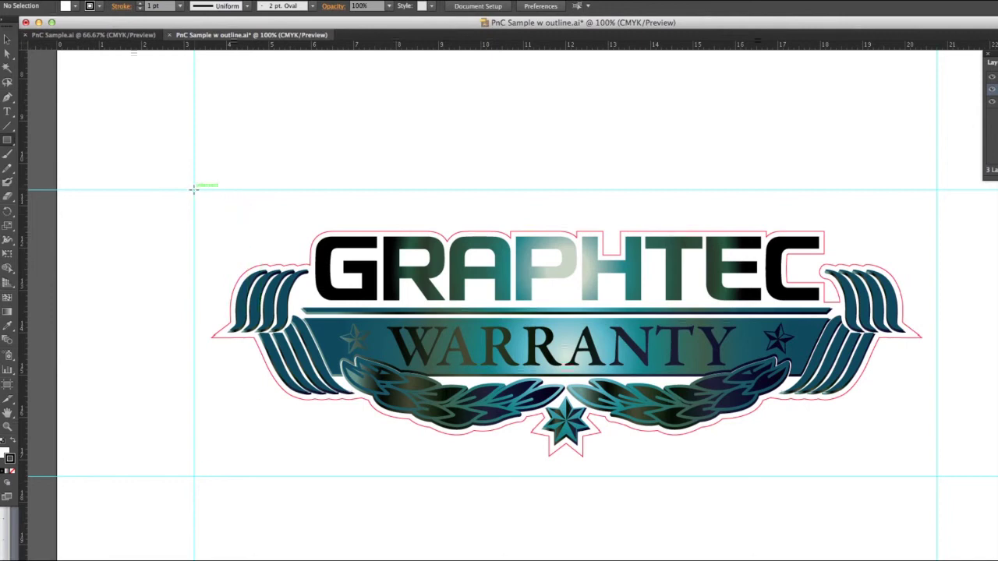
left_click_drag(194, 189, 499, 376)
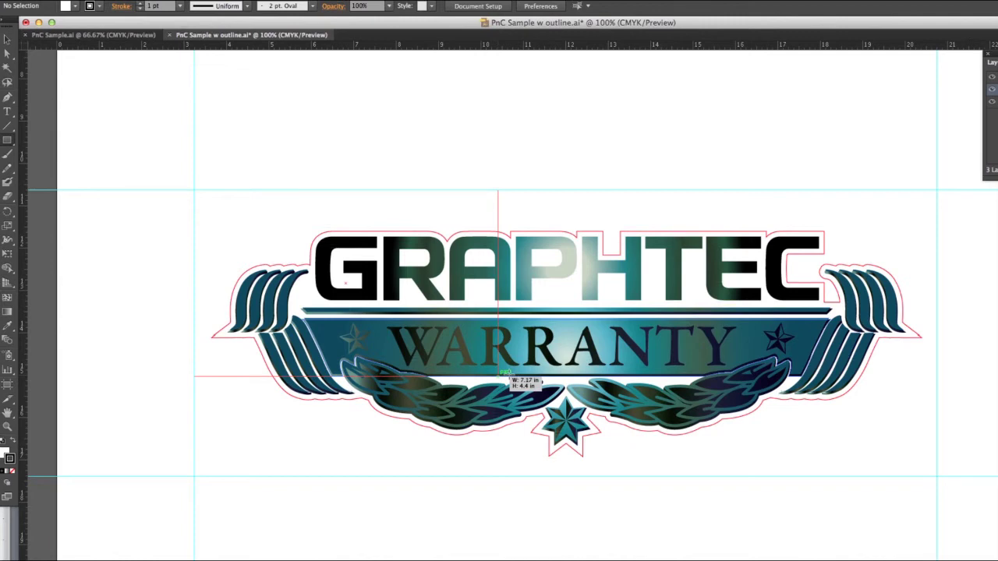
left_click_drag(498, 377, 935, 475)
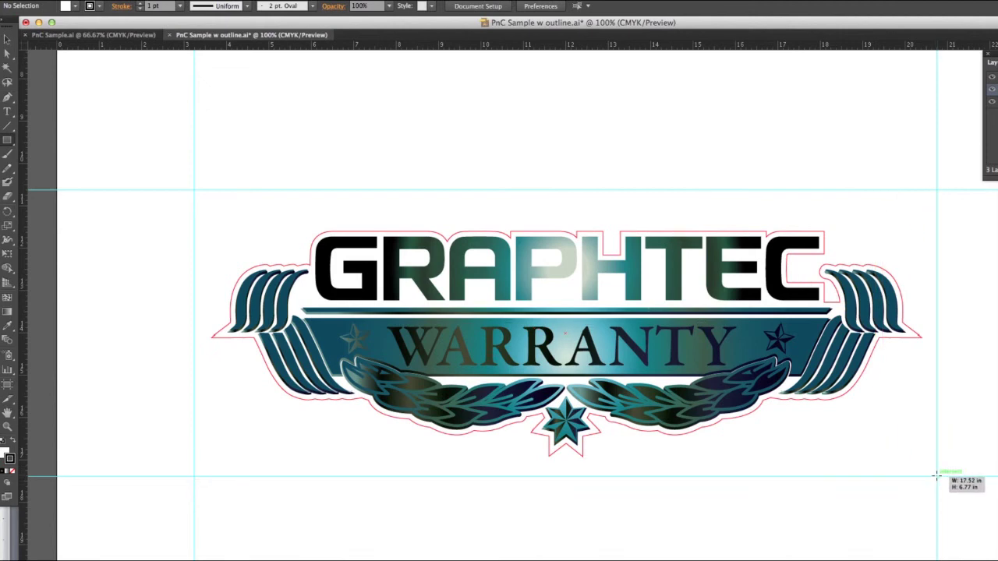
left_click_drag(937, 477, 937, 476)
left_click(15, 473)
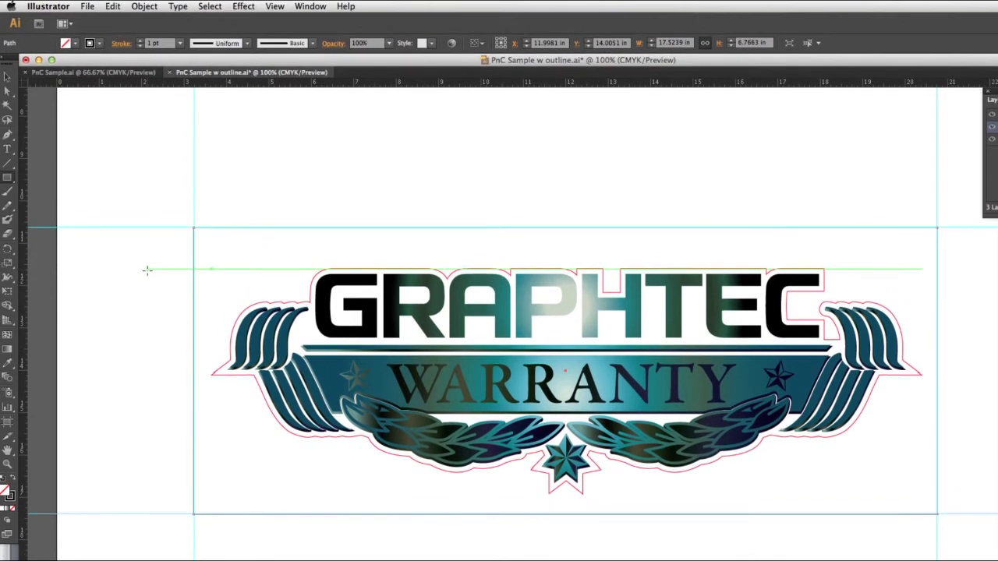
- Convert the drawn rectangle into four corner registration marks totalling 17.524 × 6.766 in
left_click(87, 6)
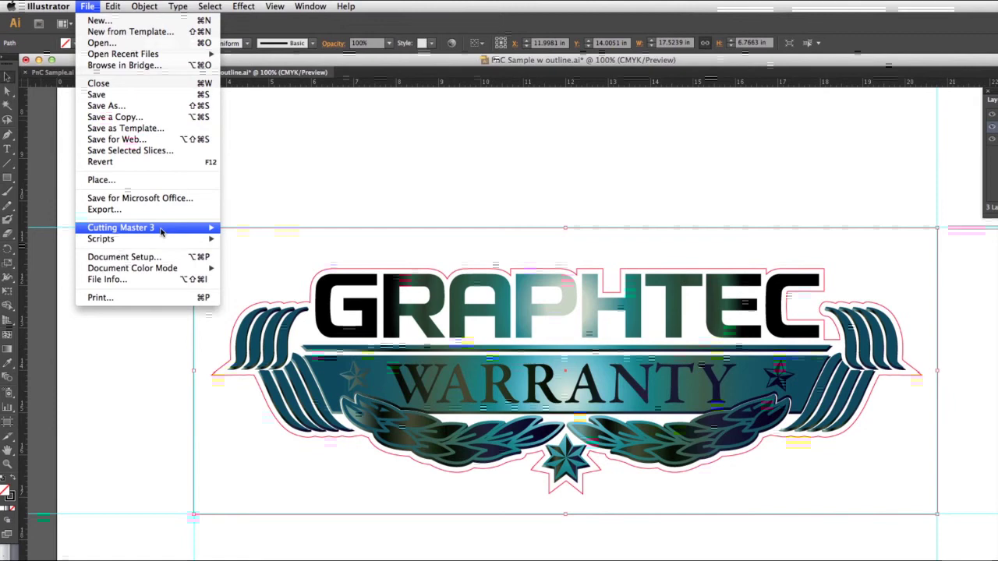
mouse_move(160, 232)
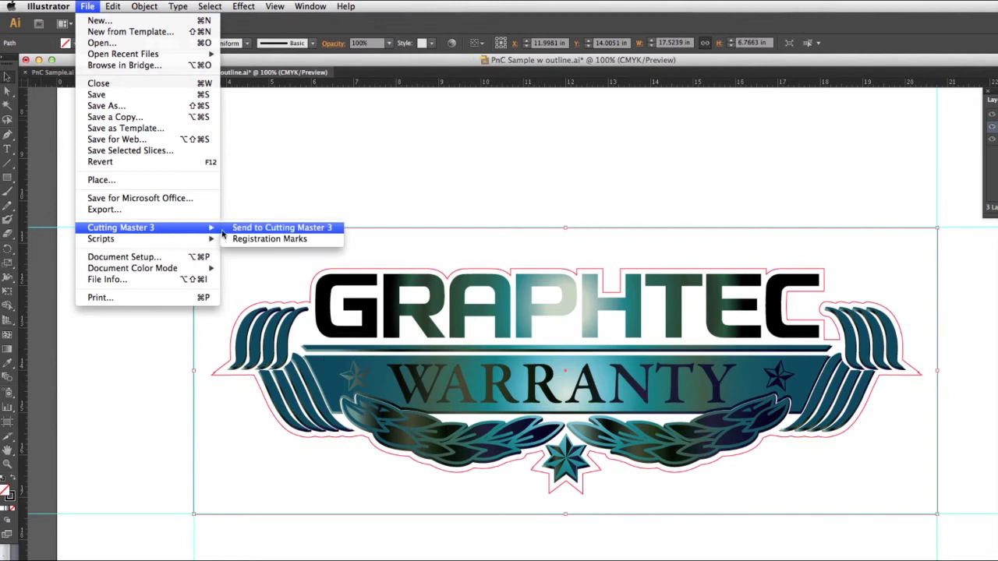
left_click(237, 240)
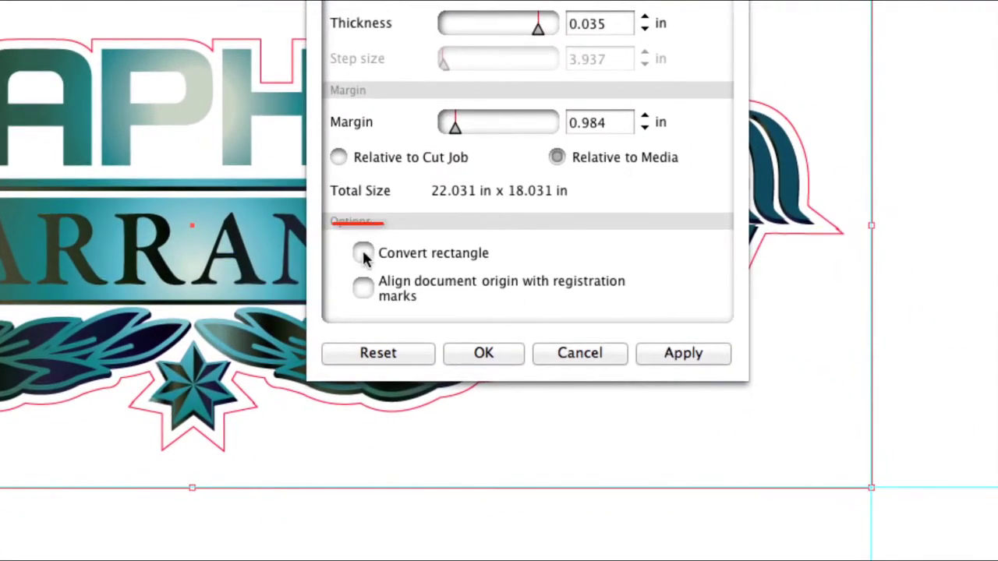
left_click(363, 253)
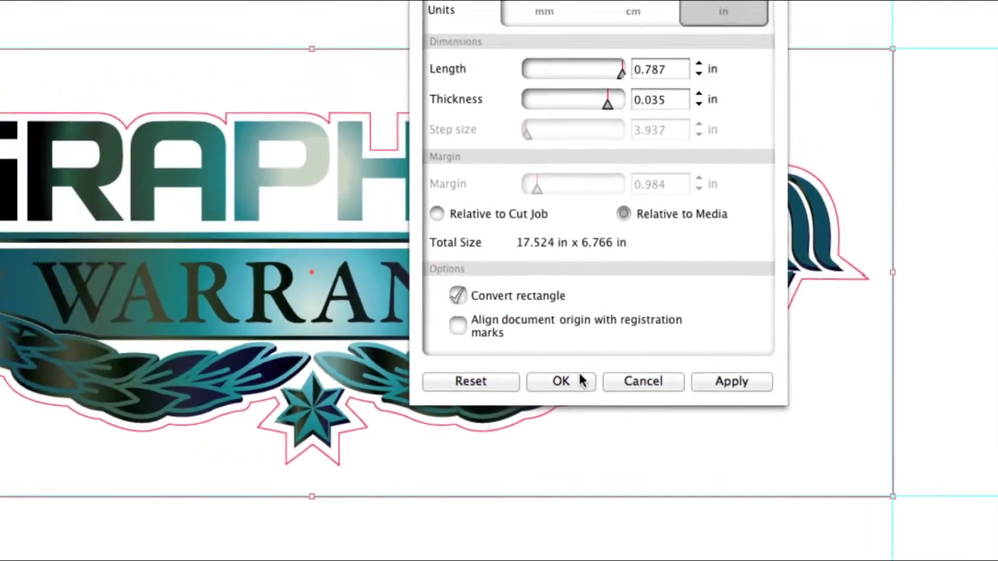
left_click(484, 352)
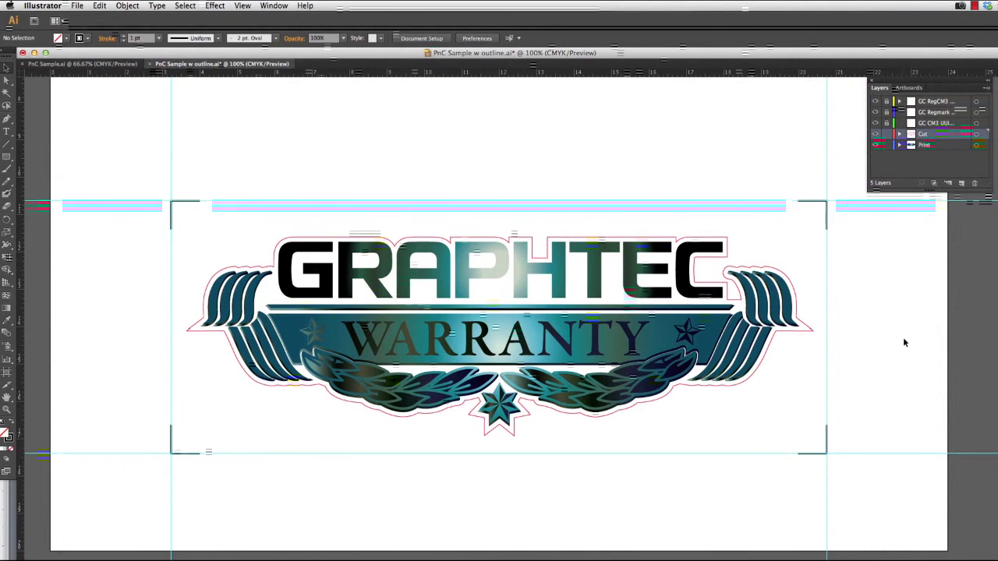
- Toggle the Cut layer's visibility off and on, then send the decal to Cutting Master 3
left_click(876, 134)
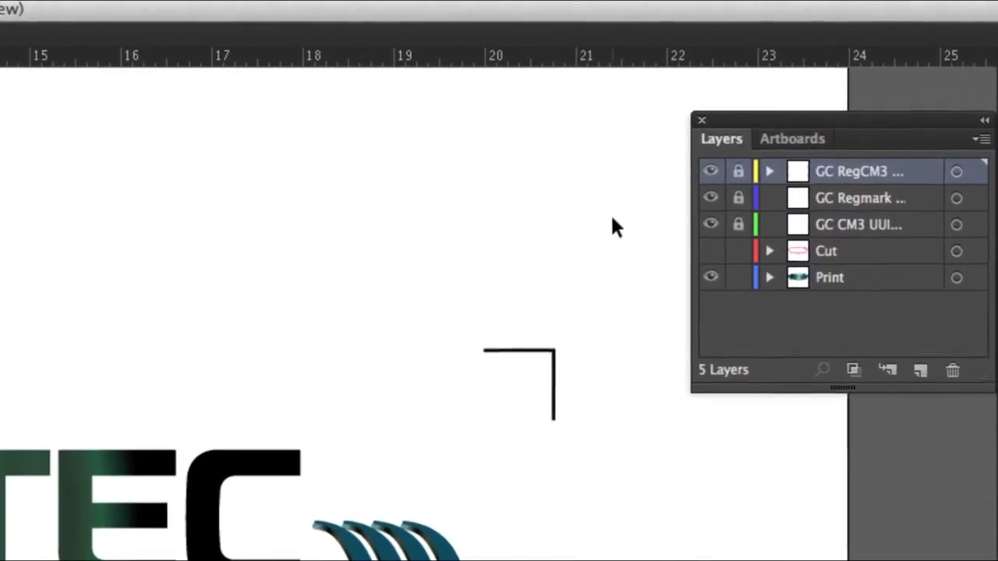
left_click(711, 251)
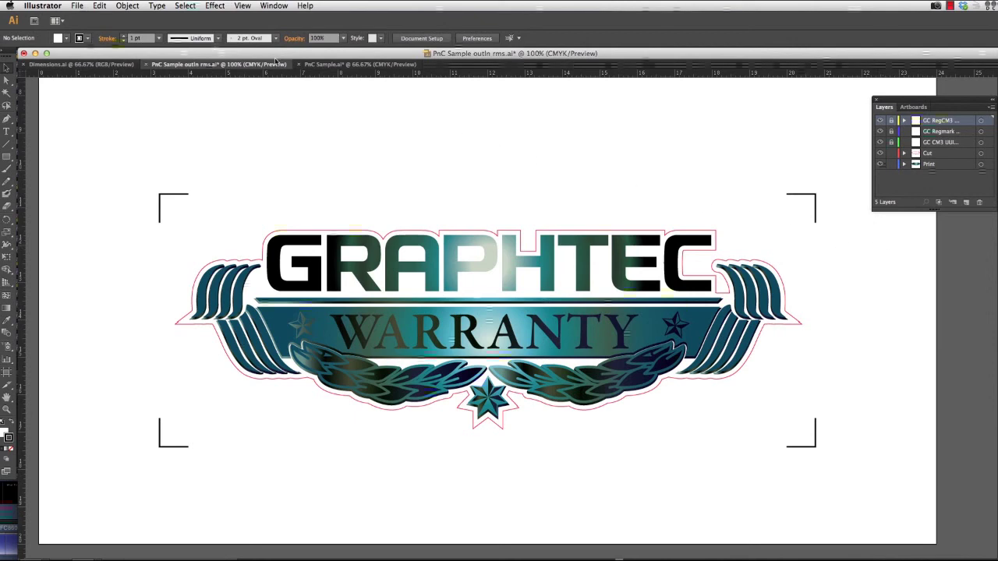
left_click(84, 7)
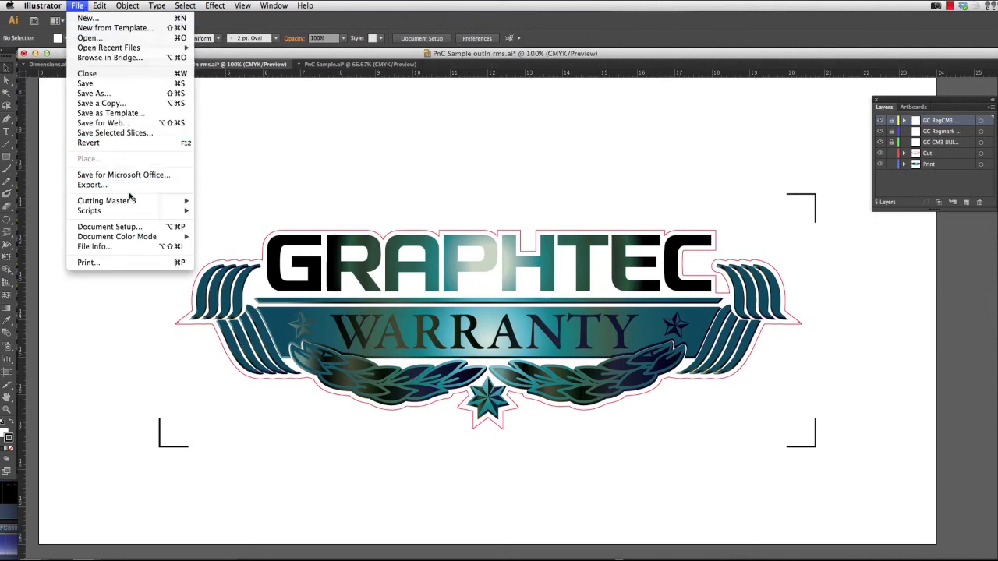
mouse_move(134, 201)
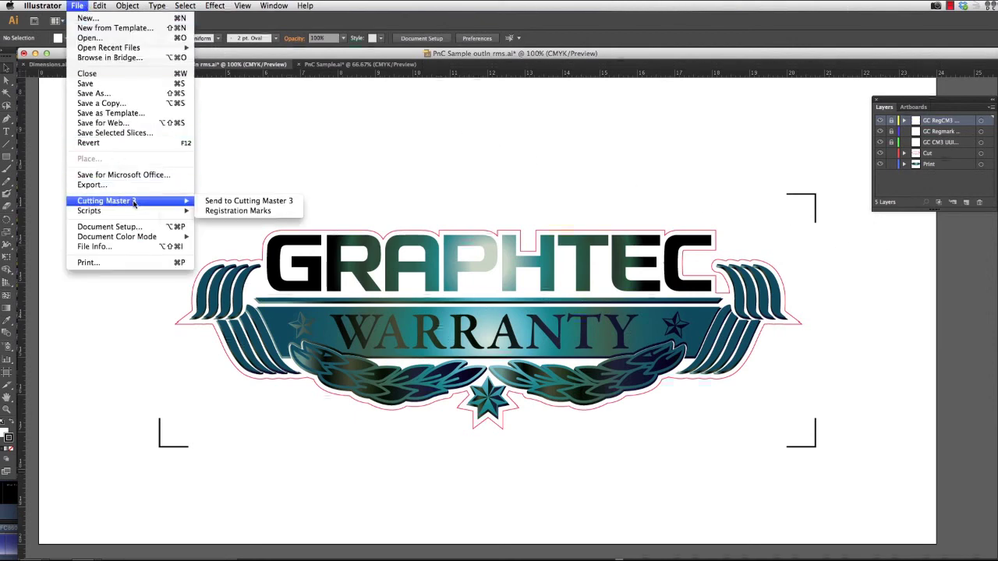
left_click(222, 205)
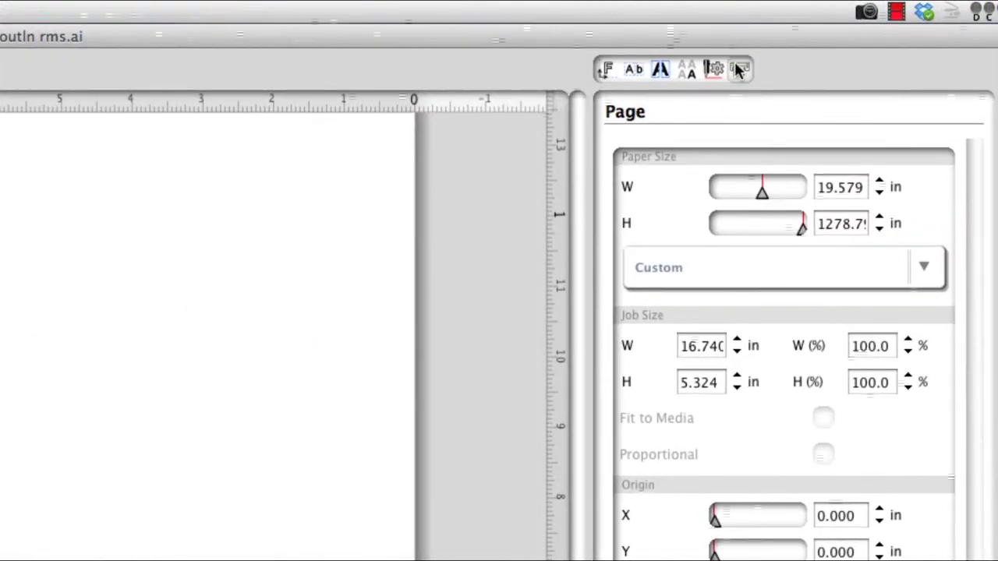
- Display the FC8600-60 cutter status, showing it connected over USB and Ready
left_click(737, 68)
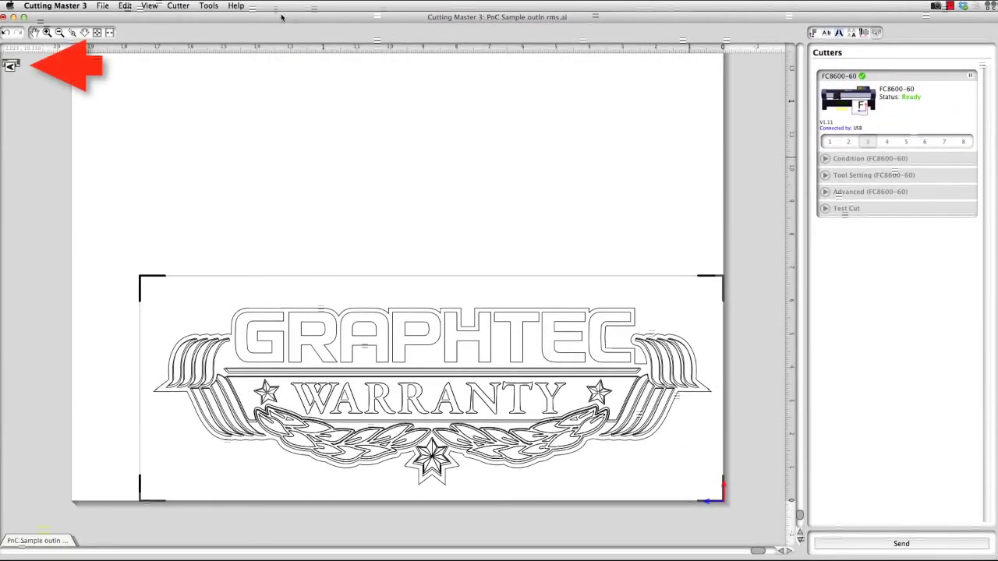
left_click_drag(281, 17, 284, 17)
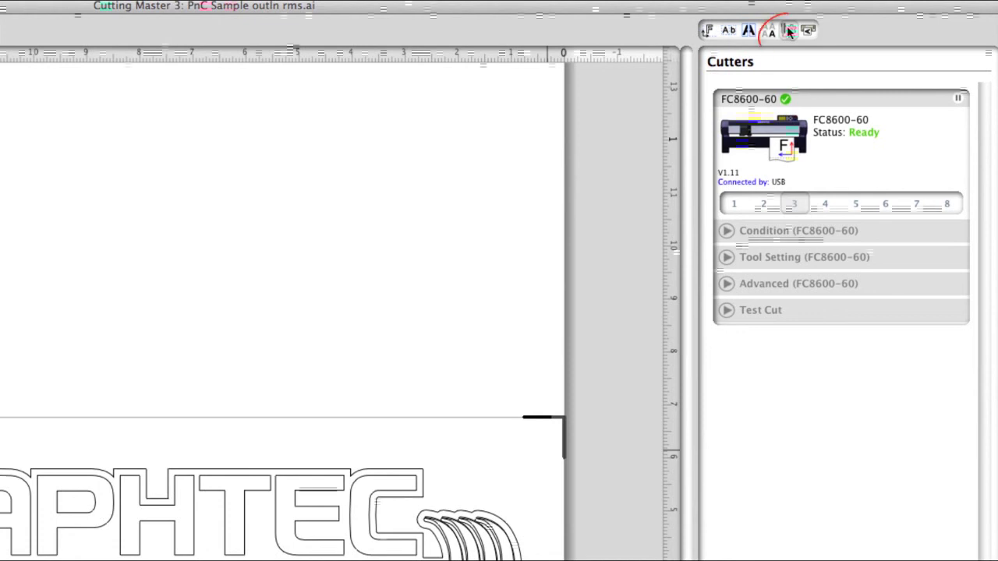
- Apply cut conditions By Layer with Print unchecked, and send the job to the FC8600-60
left_click(789, 29)
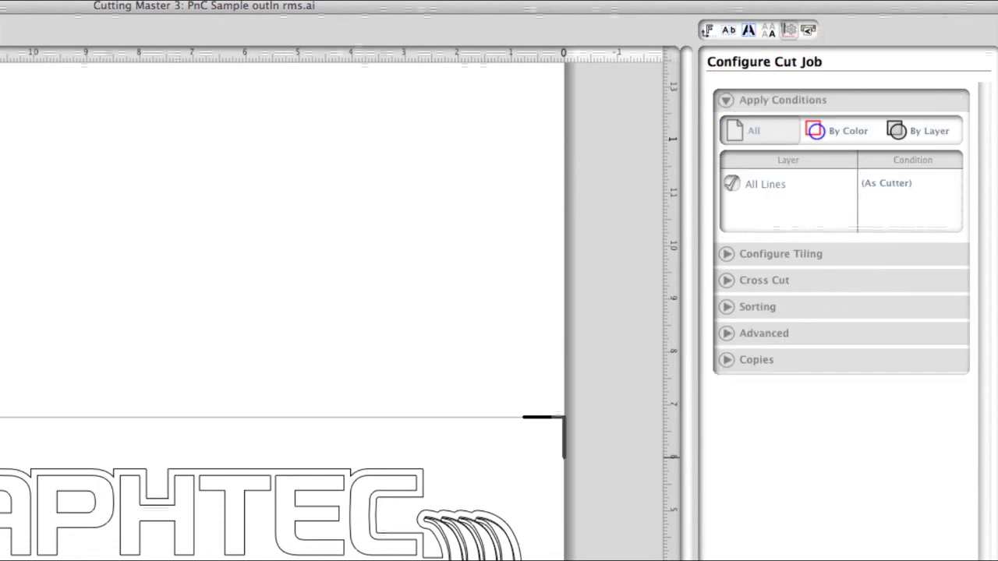
left_click(917, 129)
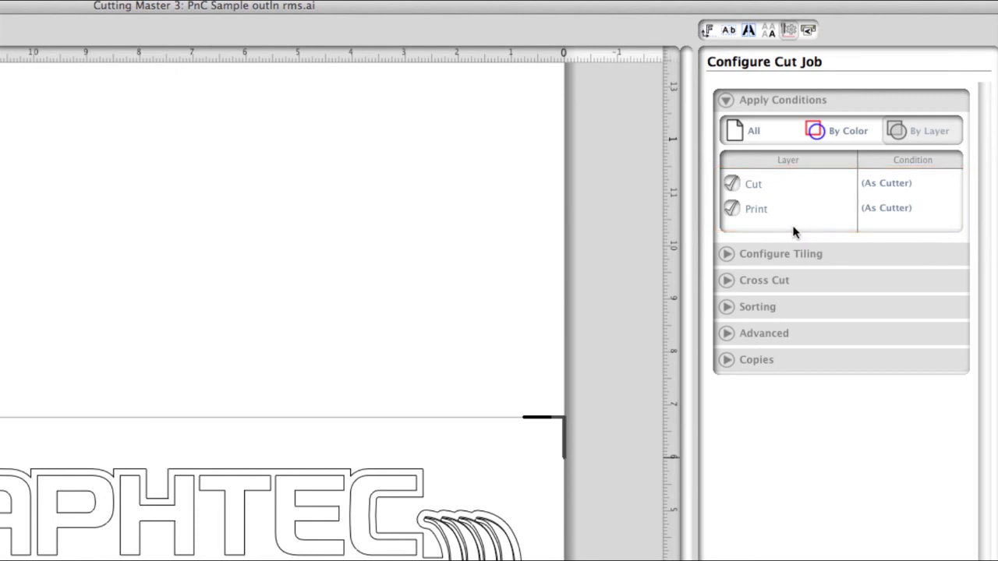
left_click(731, 209)
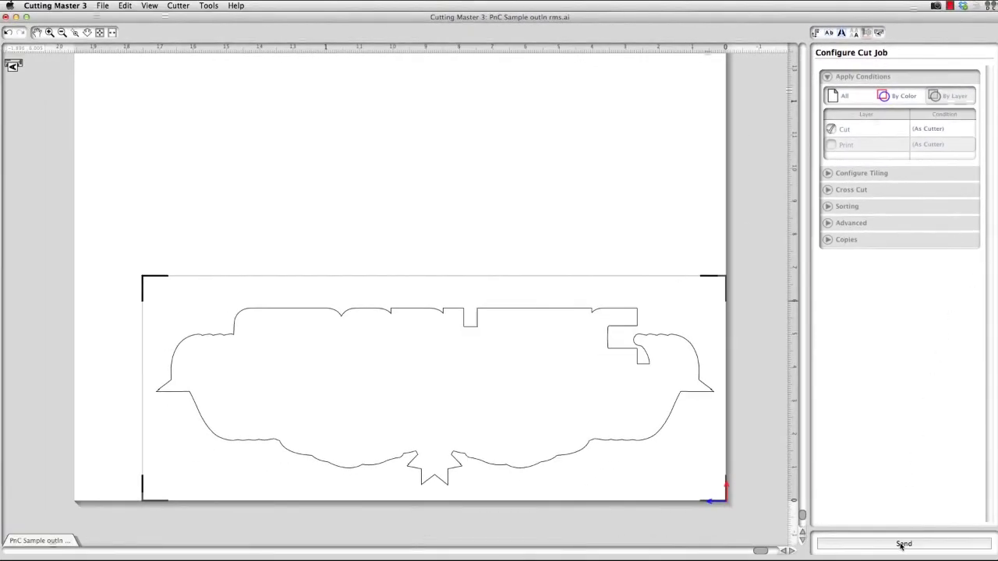
left_click(902, 545)
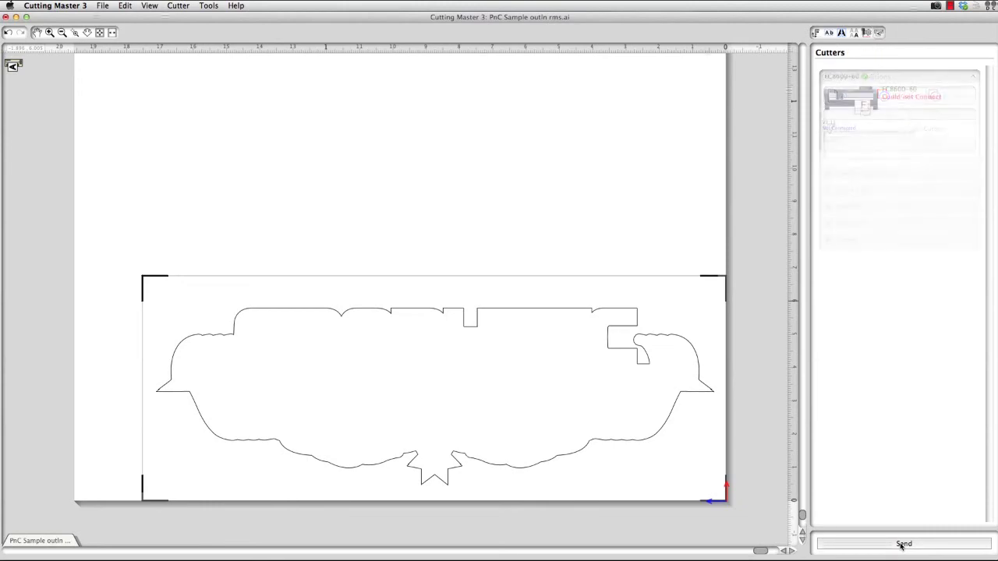